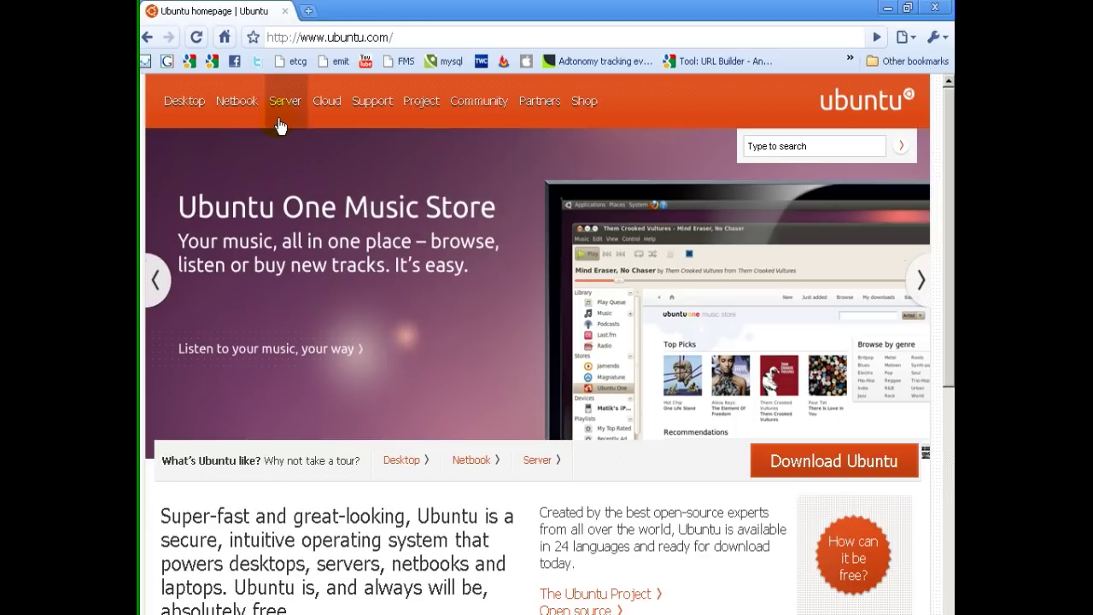
Open the Ubuntu Server Edition download page on ubuntu.com.
click(280, 116)
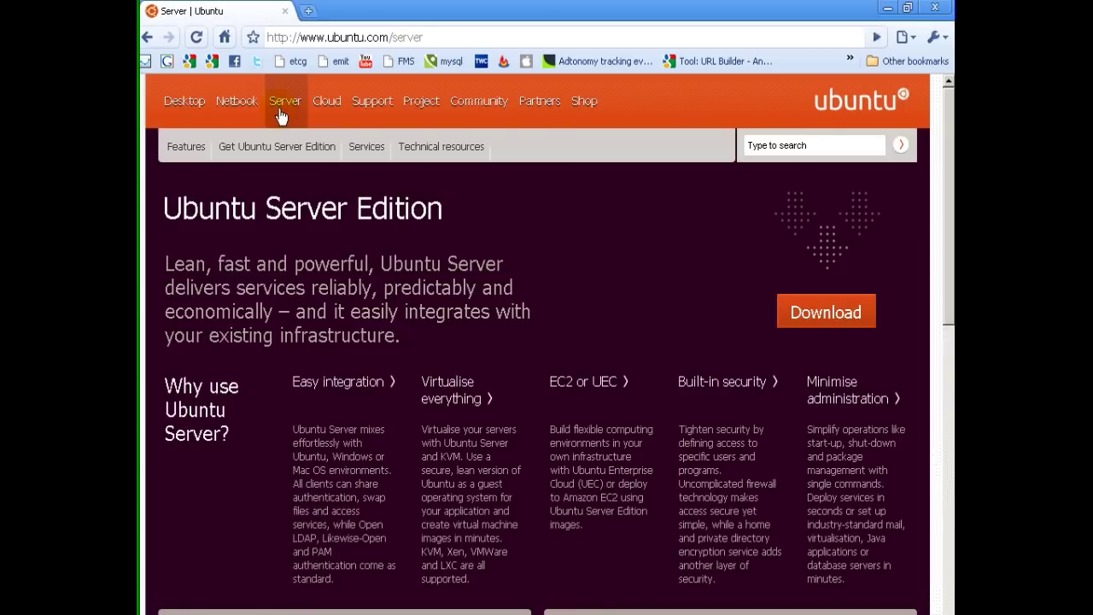
scroll(622, 273, down, 1)
scroll(622, 273, up, 1)
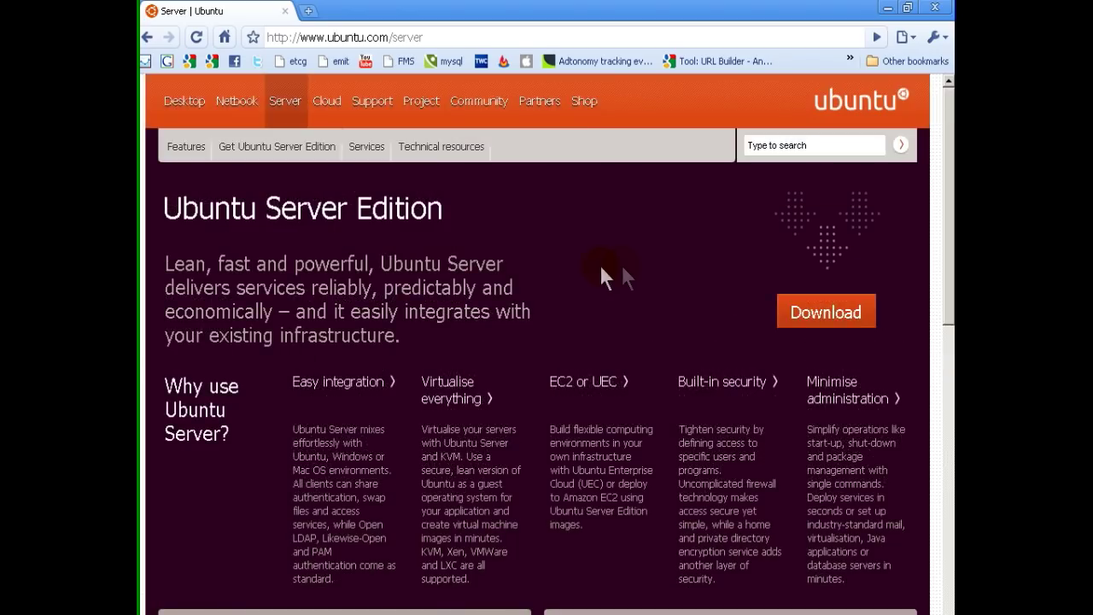
click(822, 314)
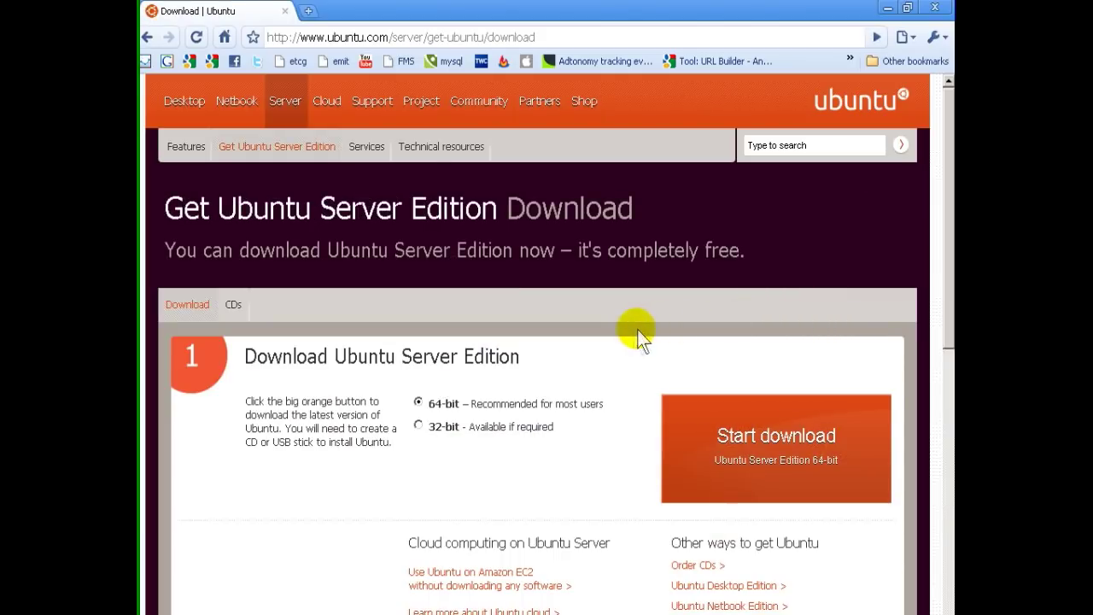
Start the 64-bit Ubuntu Server Edition download and close the browser.
scroll(641, 337, down, 1)
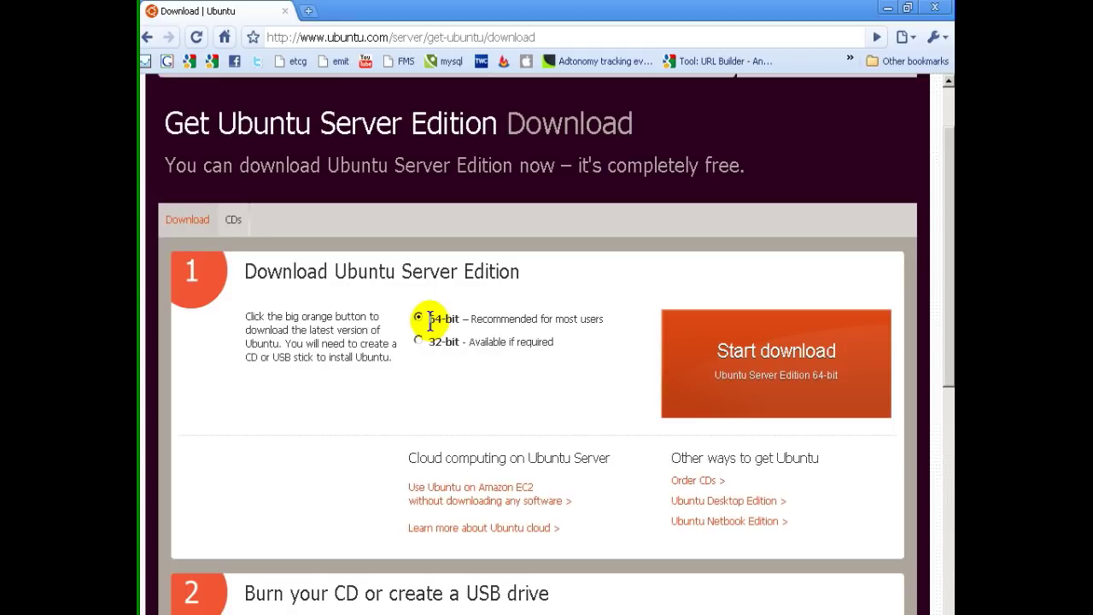
drag(428, 320, 605, 326)
click(608, 334)
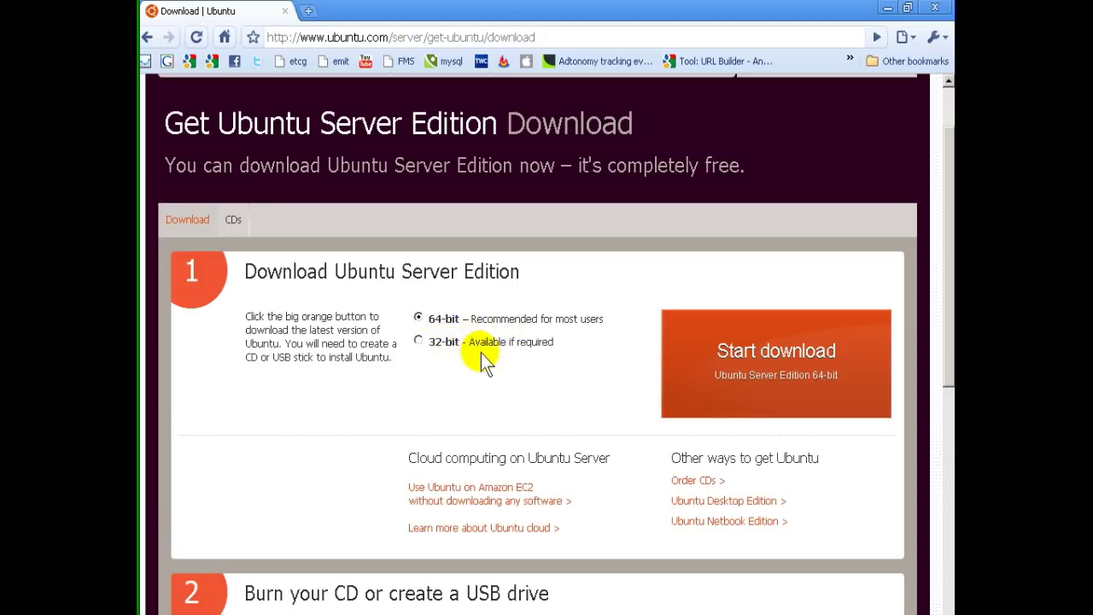
click(725, 379)
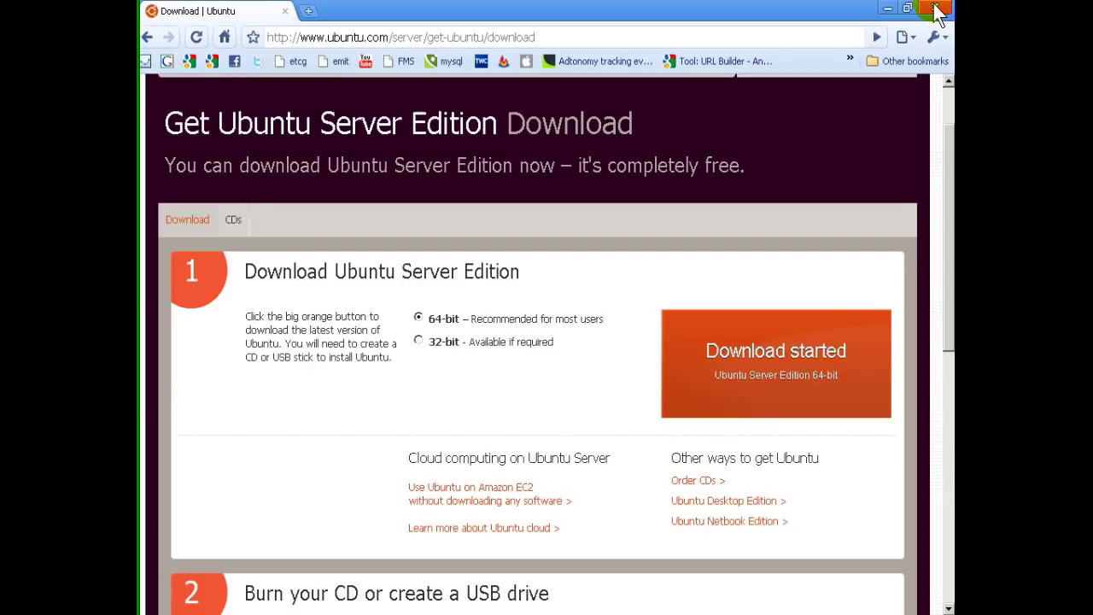
click(940, 10)
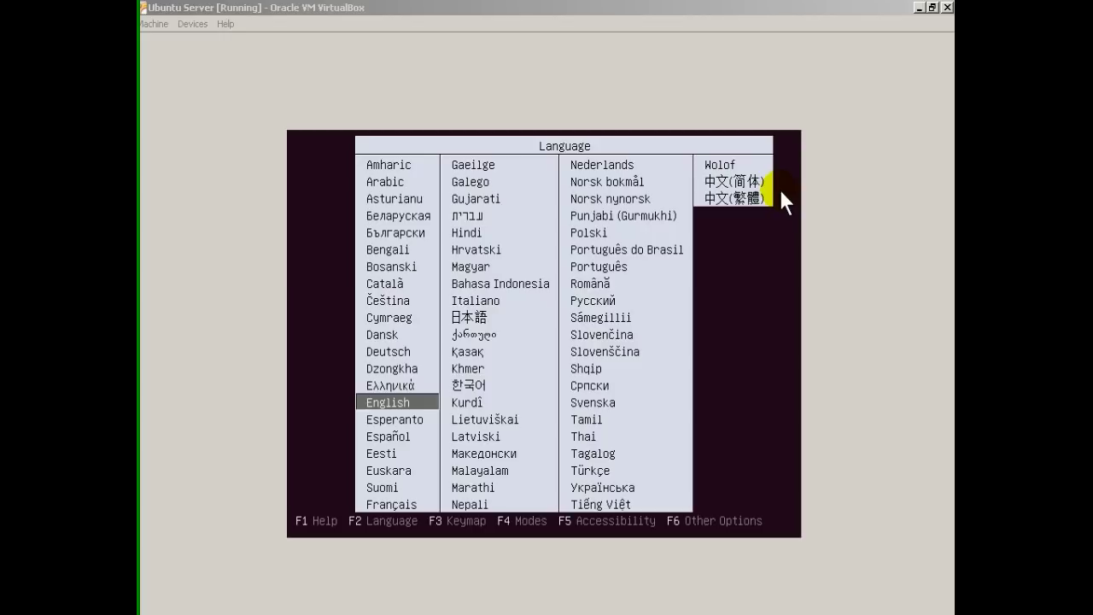
In the VirtualBox machine, choose English for the boot screen and start Install Ubuntu Server.
click(794, 57)
key(Return)
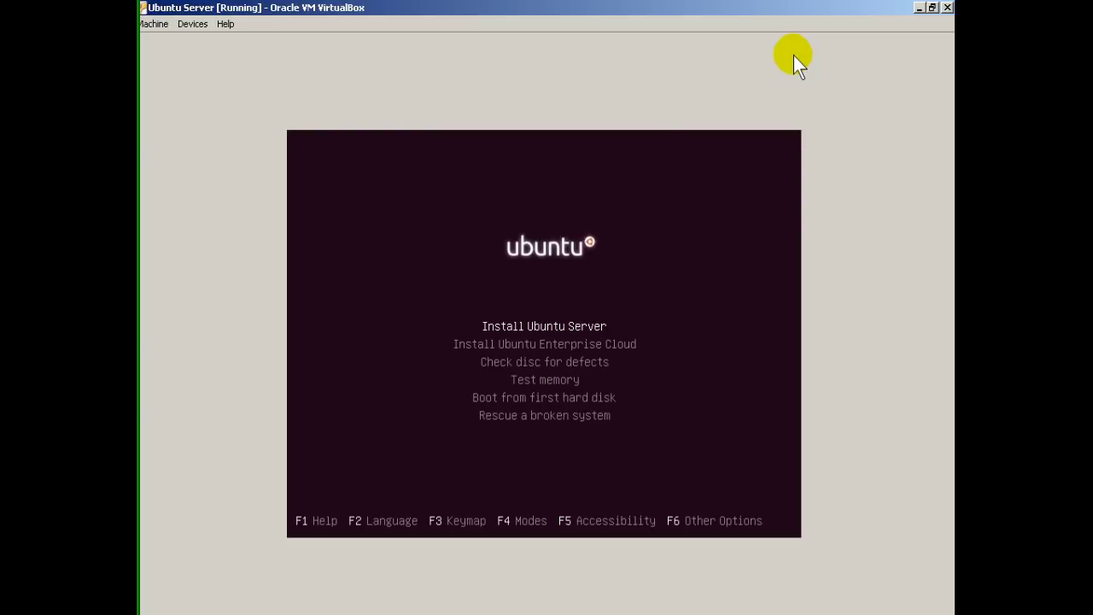
key(Down)
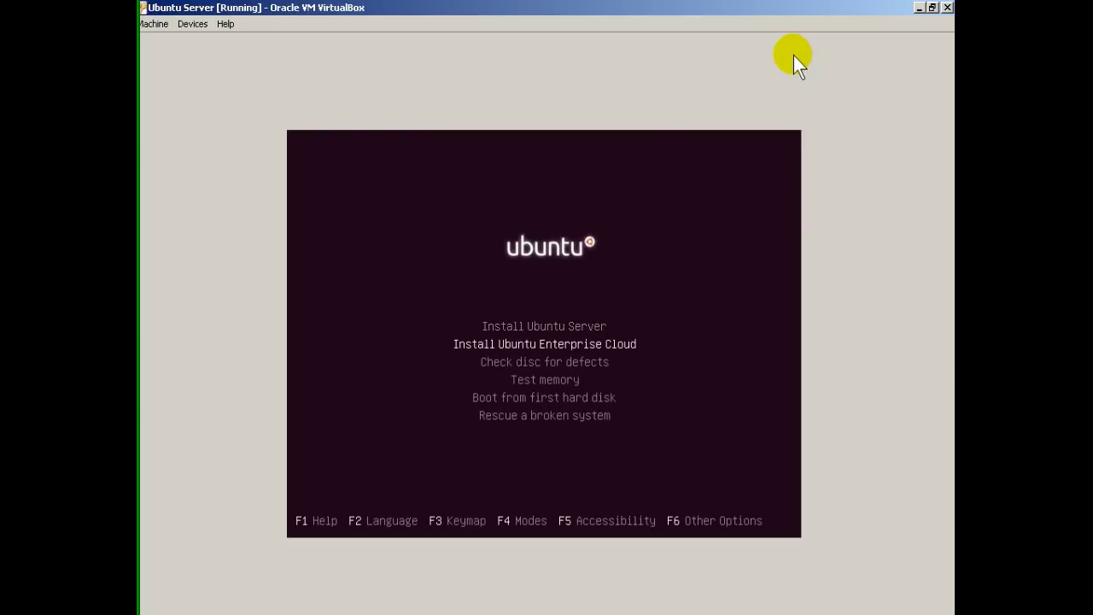
key(Down)
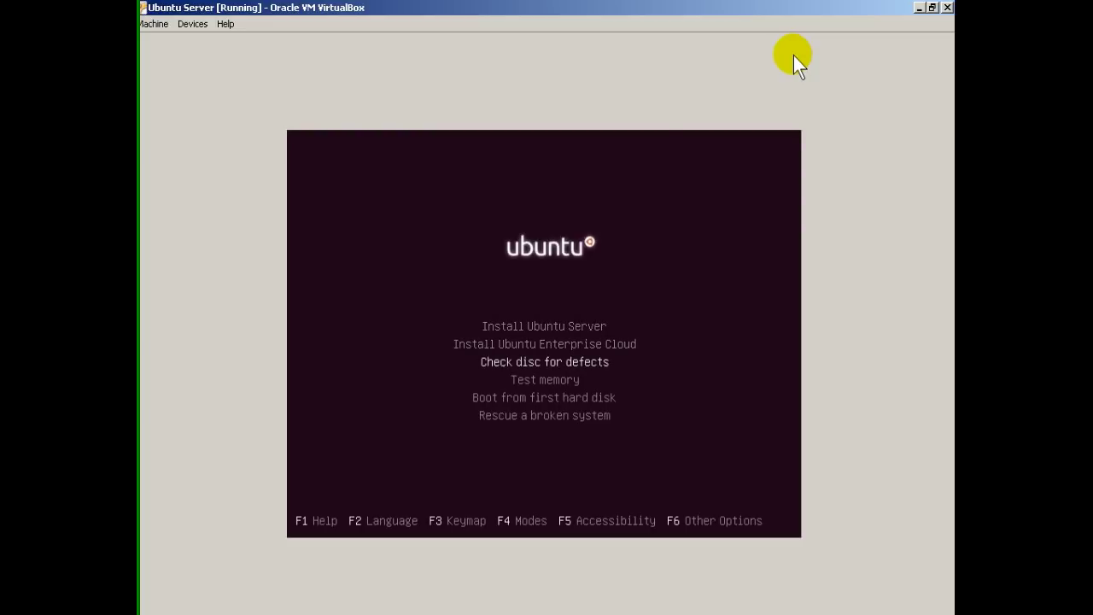
key(Up)
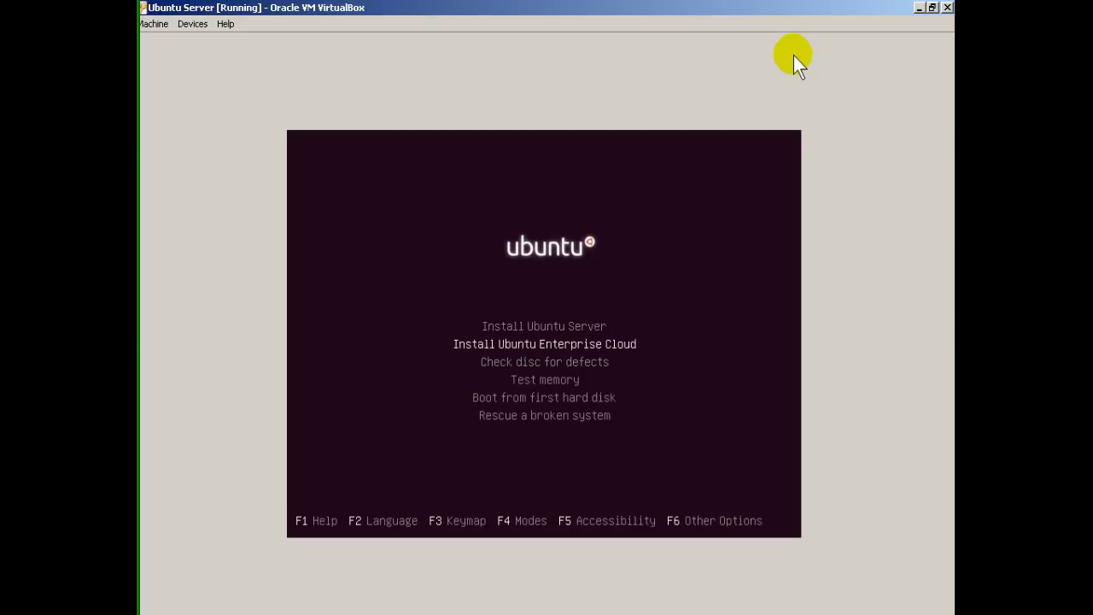
key(Up)
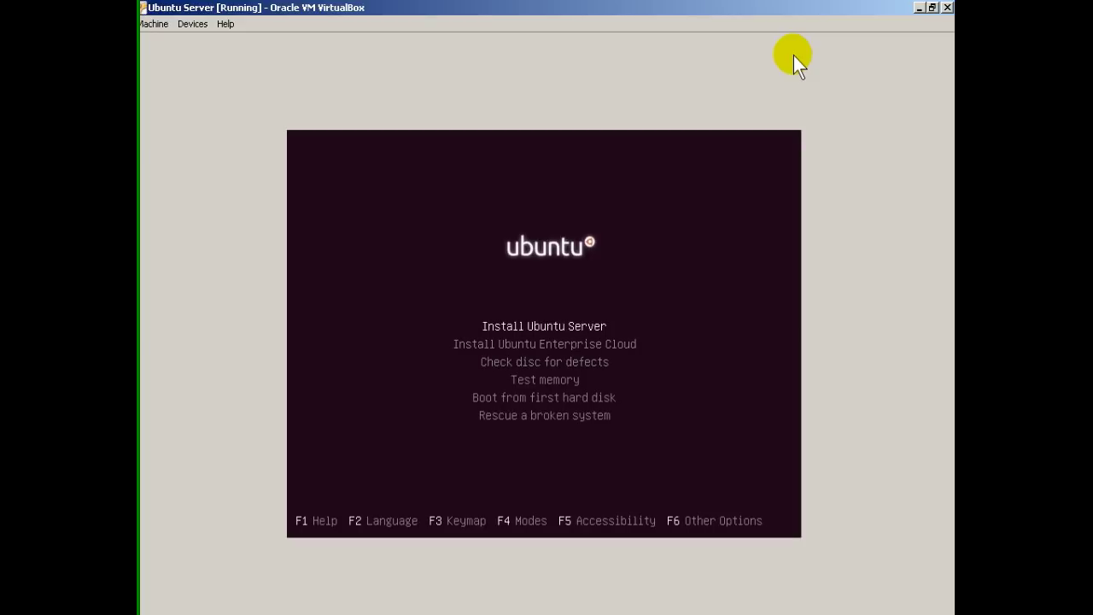
key(Return)
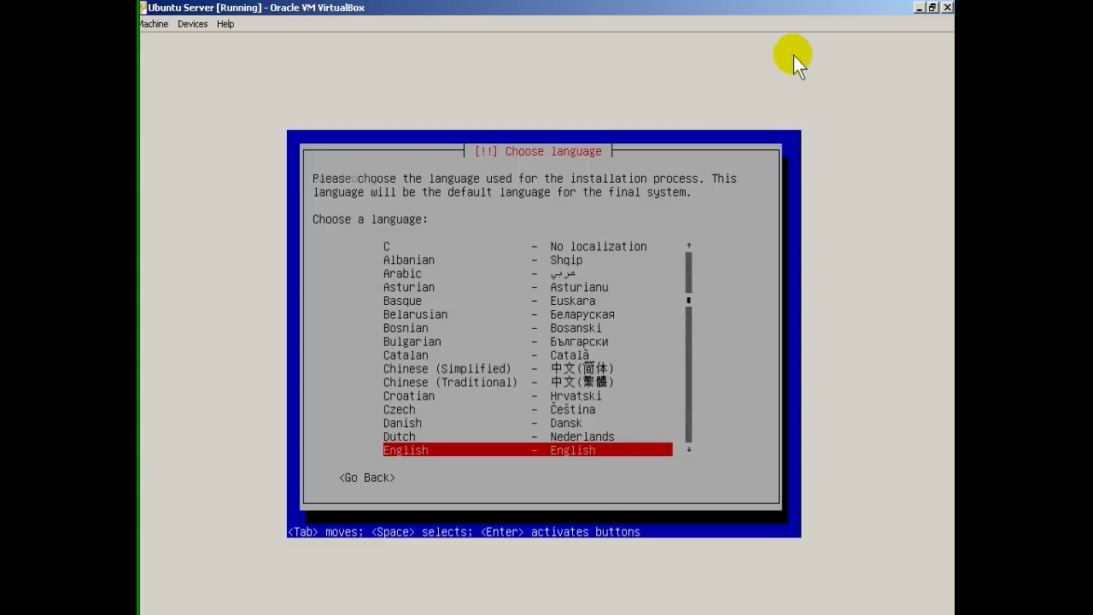
Set the installation language to English and the location to United States.
key(Return)
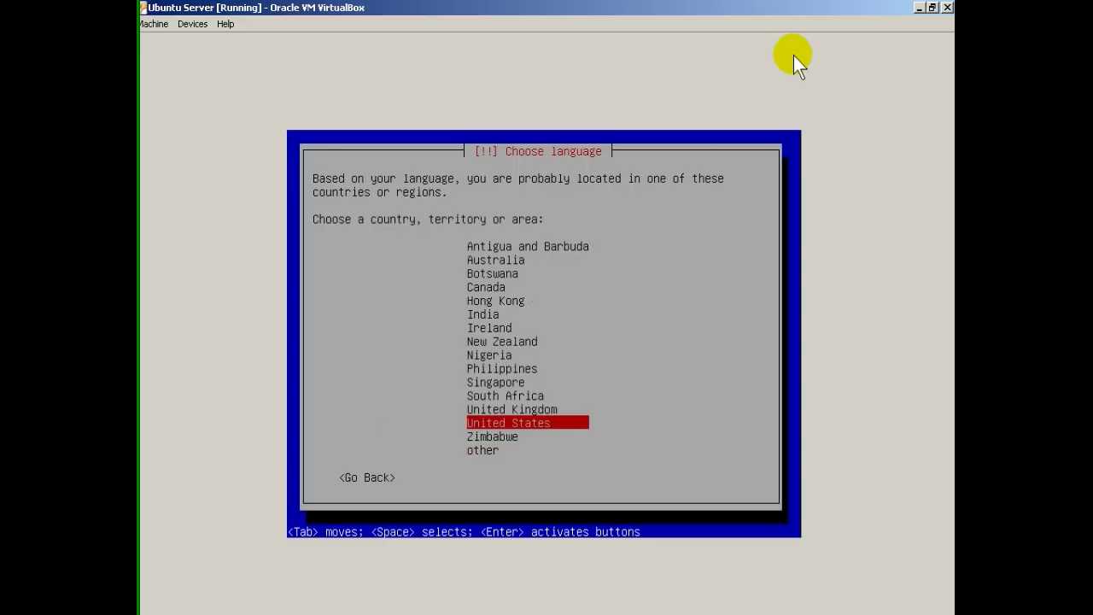
key(Return)
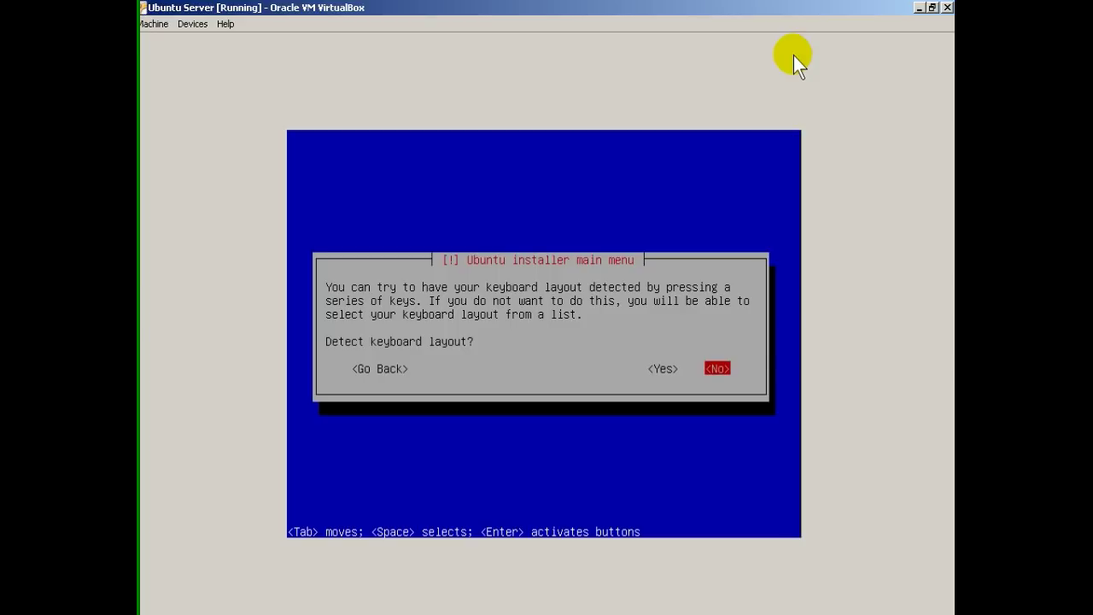
Skip keyboard detection and choose USA as both the keyboard's origin and its layout.
key(Return)
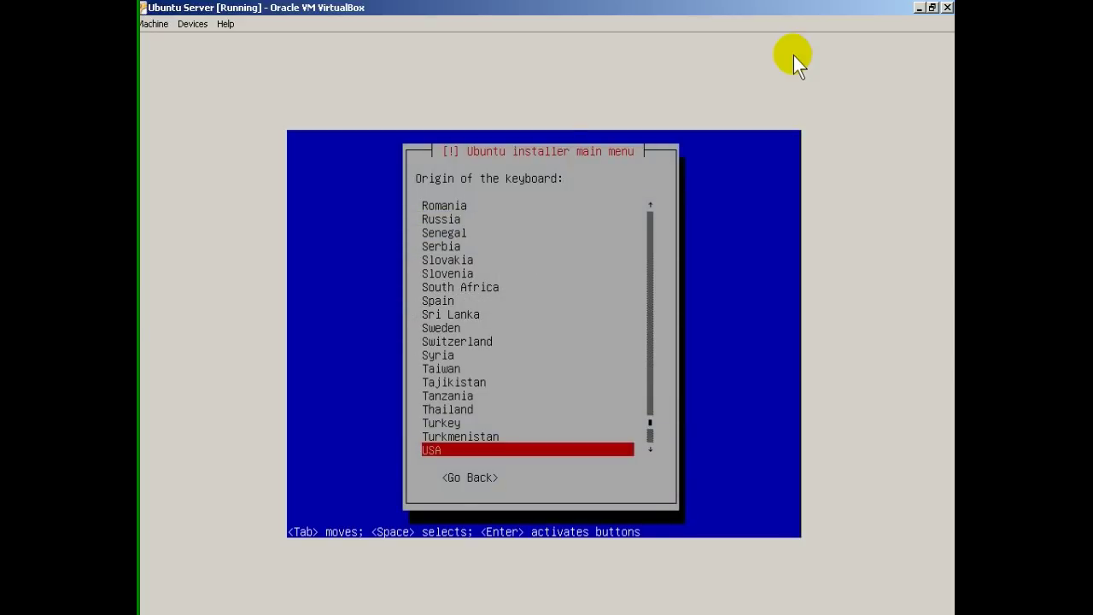
key(Return)
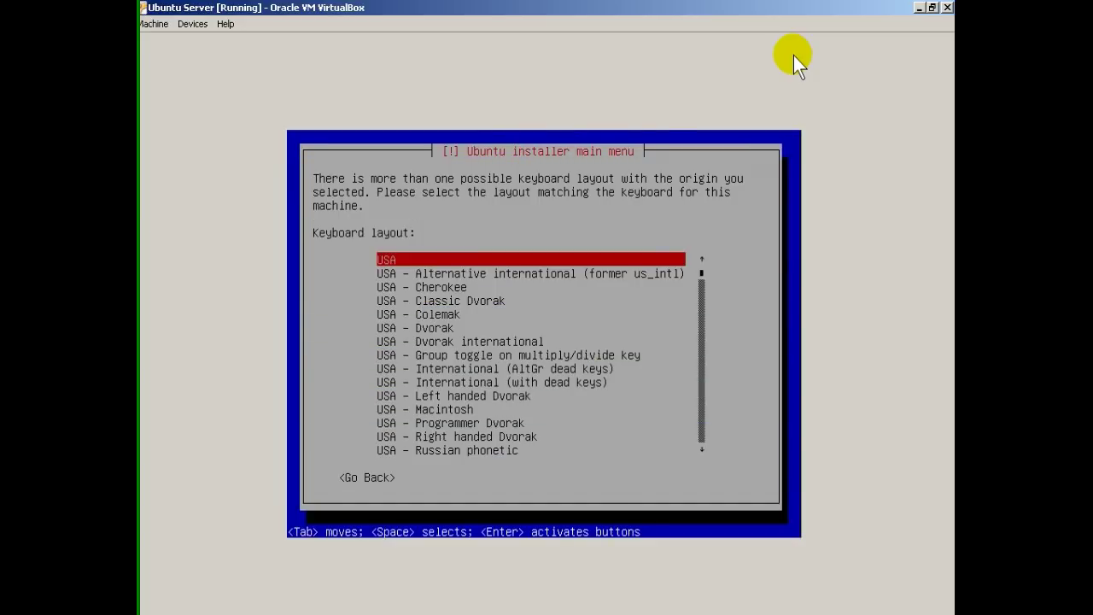
key(Return)
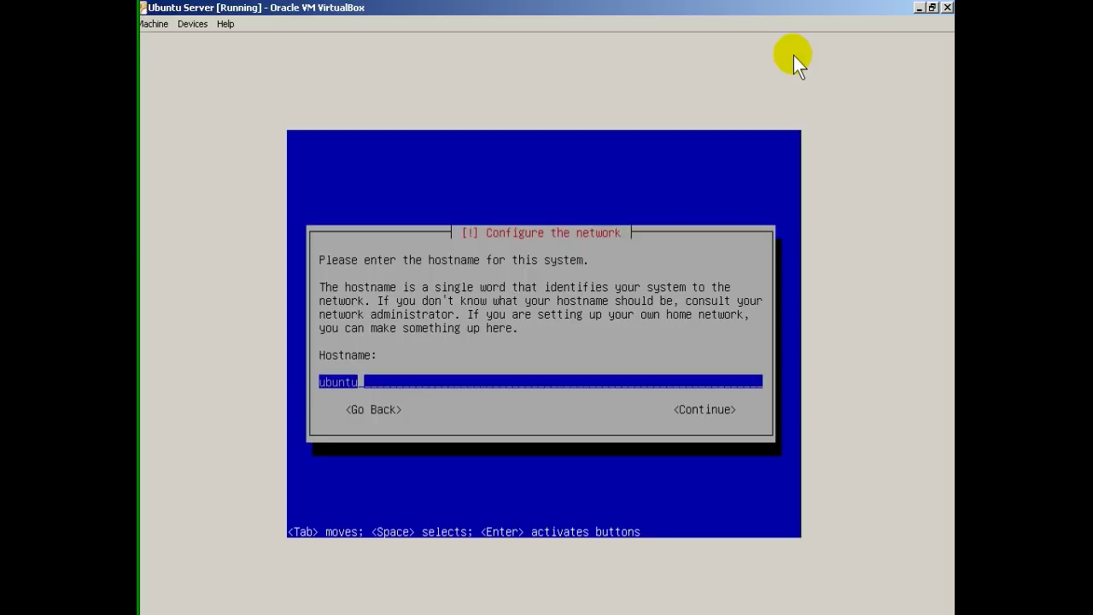
Try to set the system's hostname to ubuntu_server.
text(_server)
key(Return)
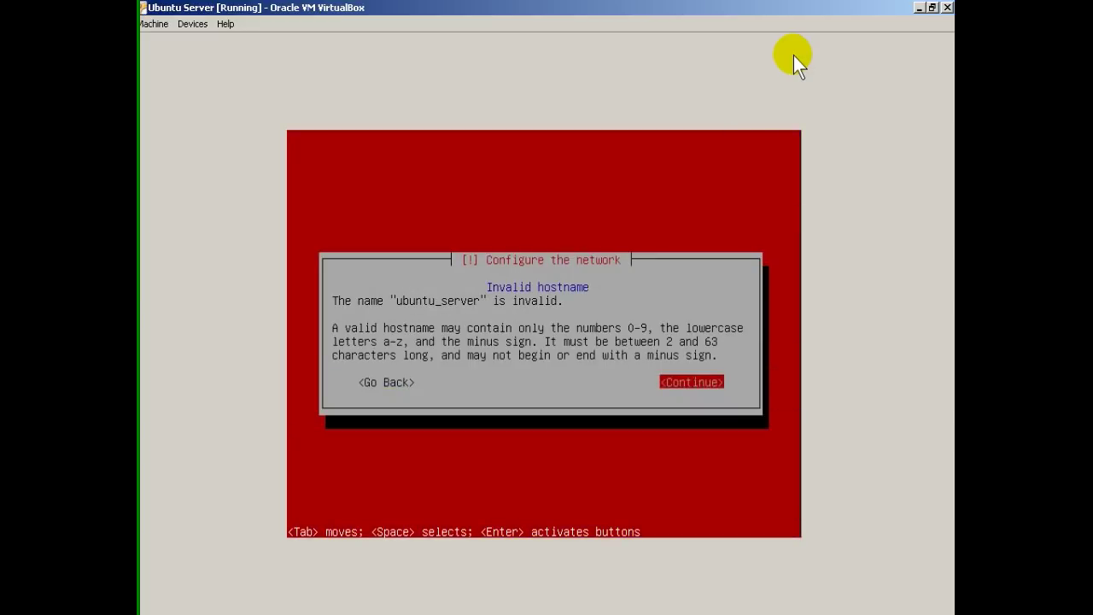
key(Tab)
key(Return)
Replace the hostname with server and accept America/New_York as the time zone.
key(BackSpace)
key(BackSpace)
key(BackSpace)
key(BackSpace)
key(BackSpace)
key(BackSpace)
text(server)
key(Return)
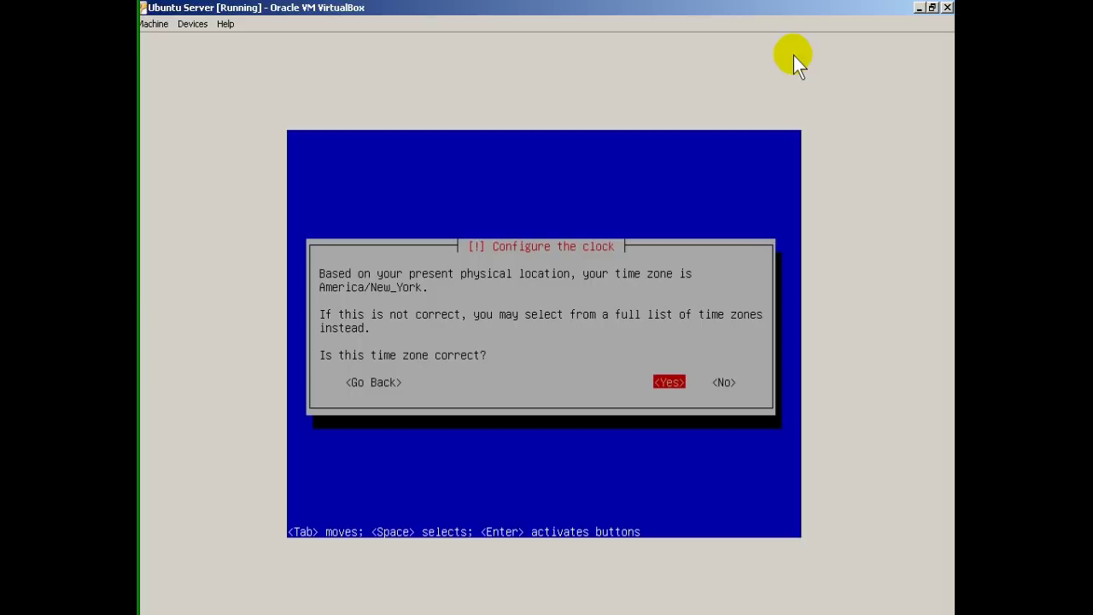
key(Return)
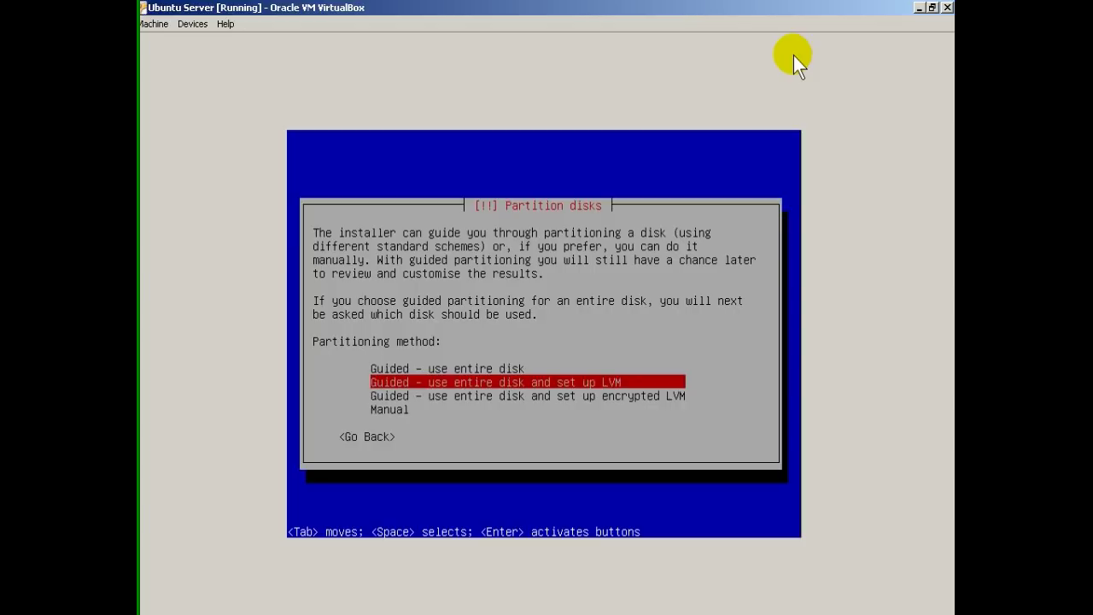
Partition the SCSI3 (0,0,0) (sda) disk with "Guided - use entire disk" and write the changes to it.
key(Up)
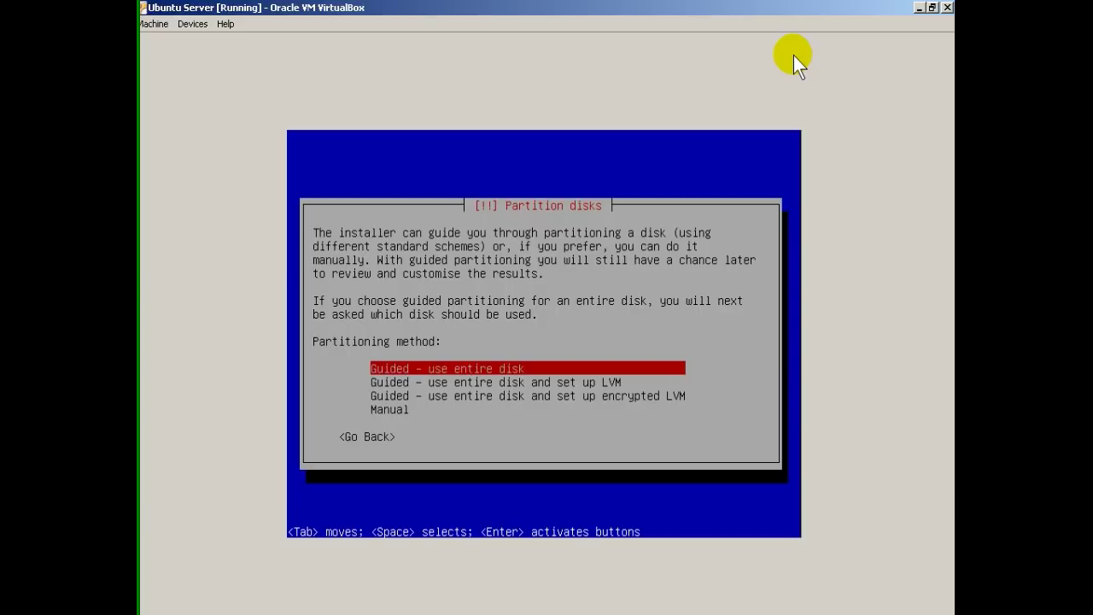
key(Return)
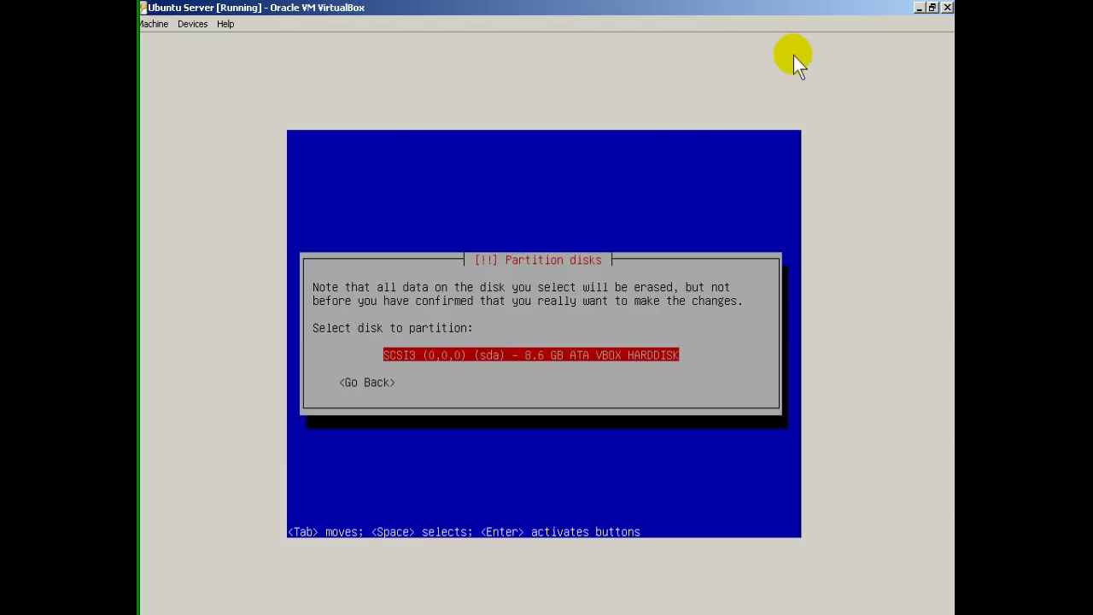
key(Return)
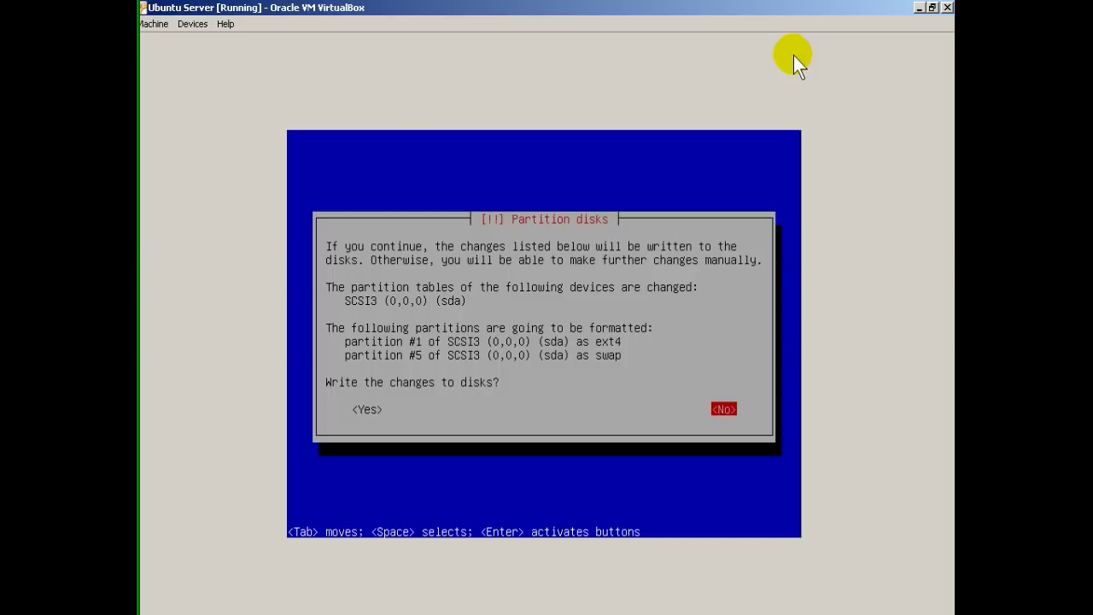
key(Tab)
key(Return)
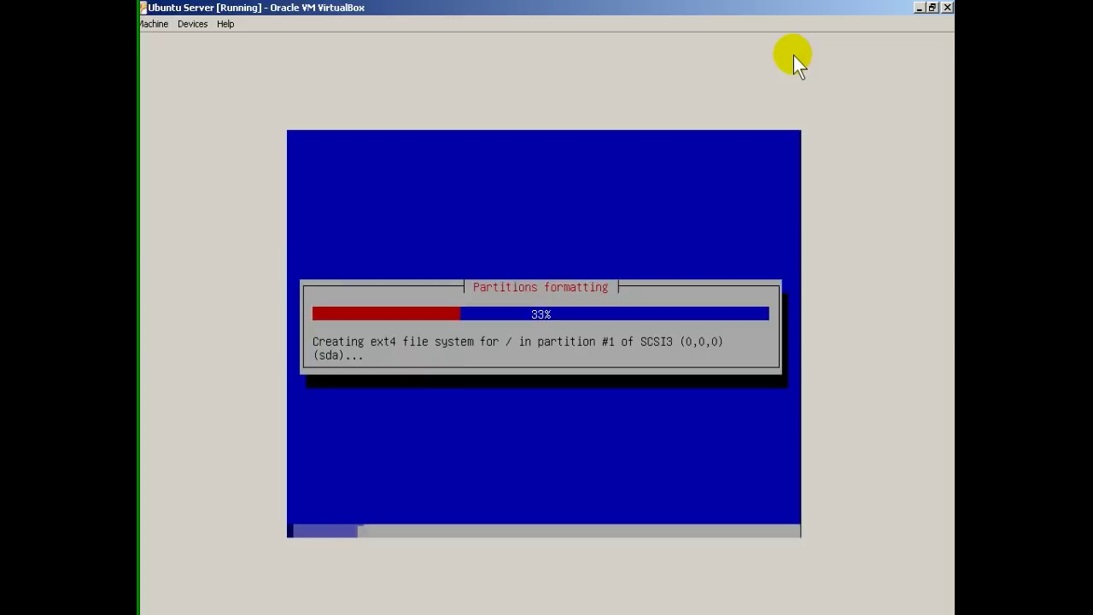
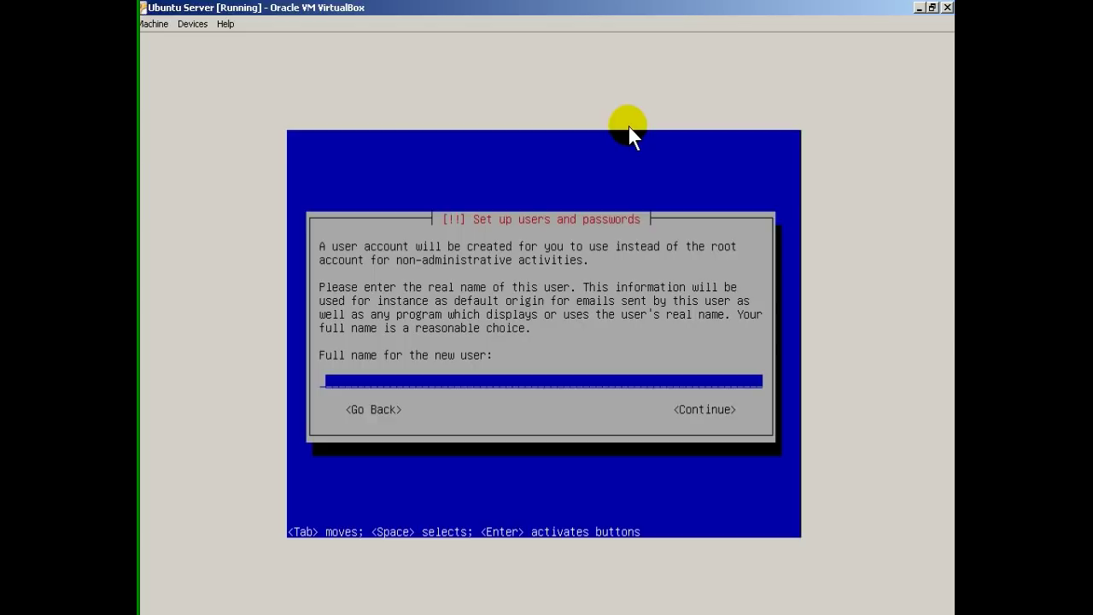
Enter the new user's full name and accept the suggested username.
text(ell the computer guy)
key(Return)
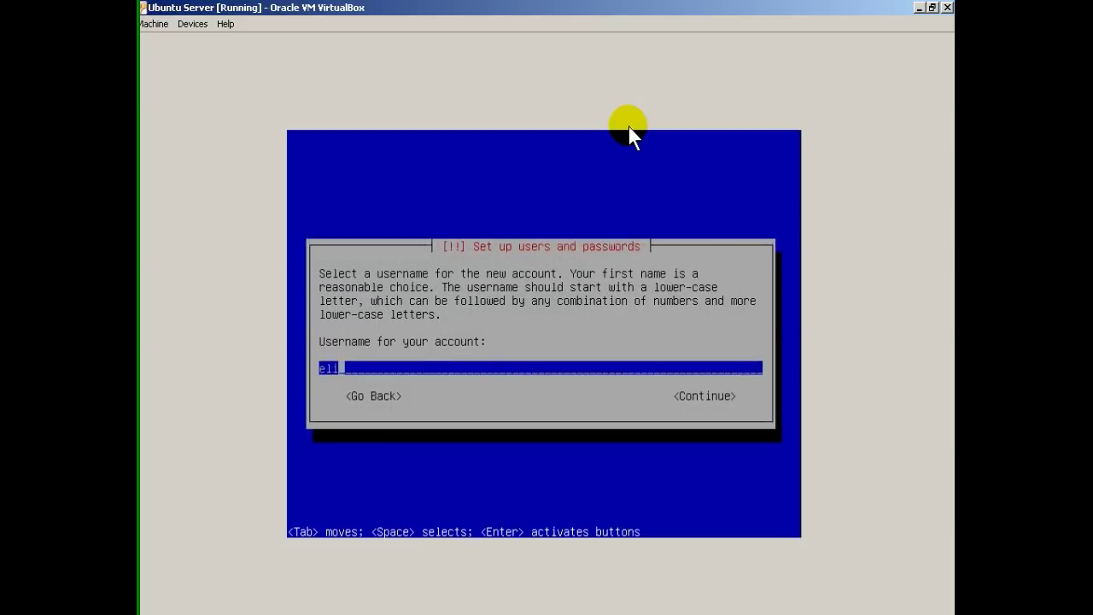
key(Return)
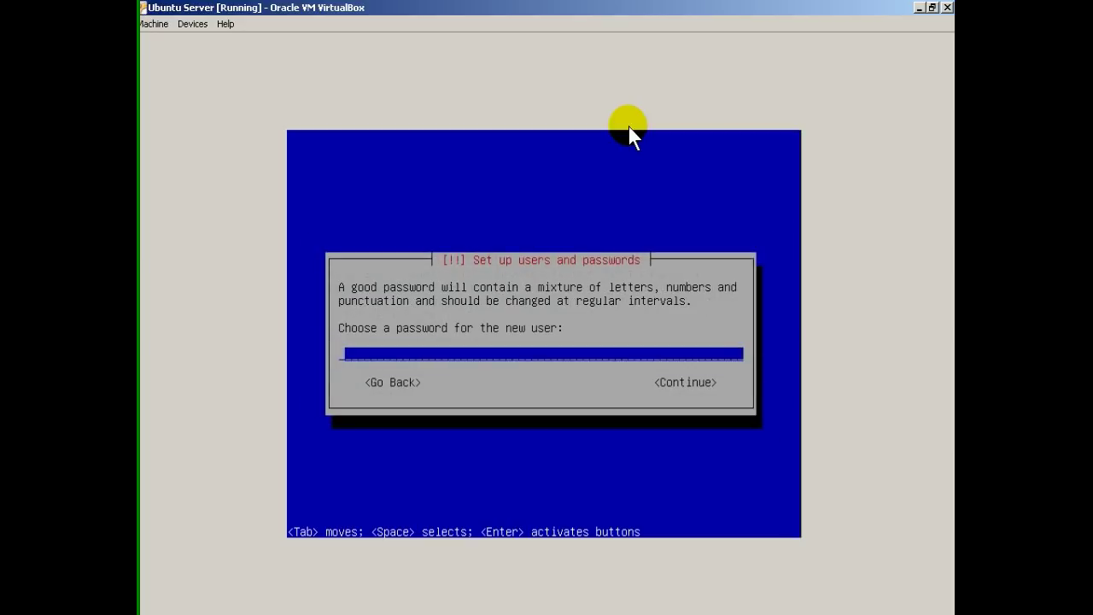
Enter the new user's password, re-enter it for verification and allow the weak password.
text(******)
key(Return)
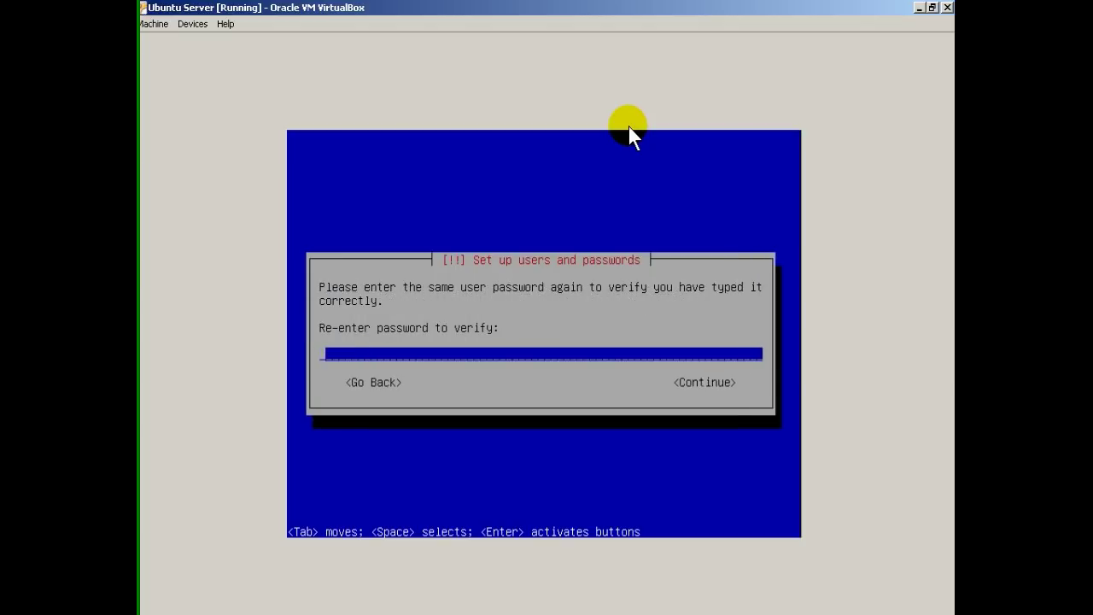
text(******)
key(Return)
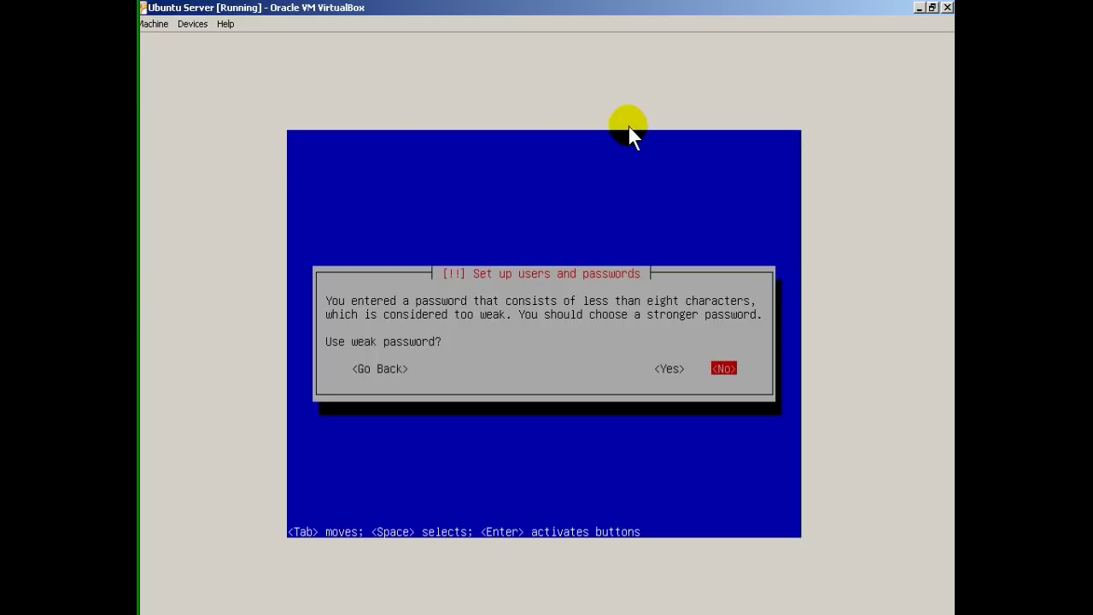
key(Left)
key(Return)
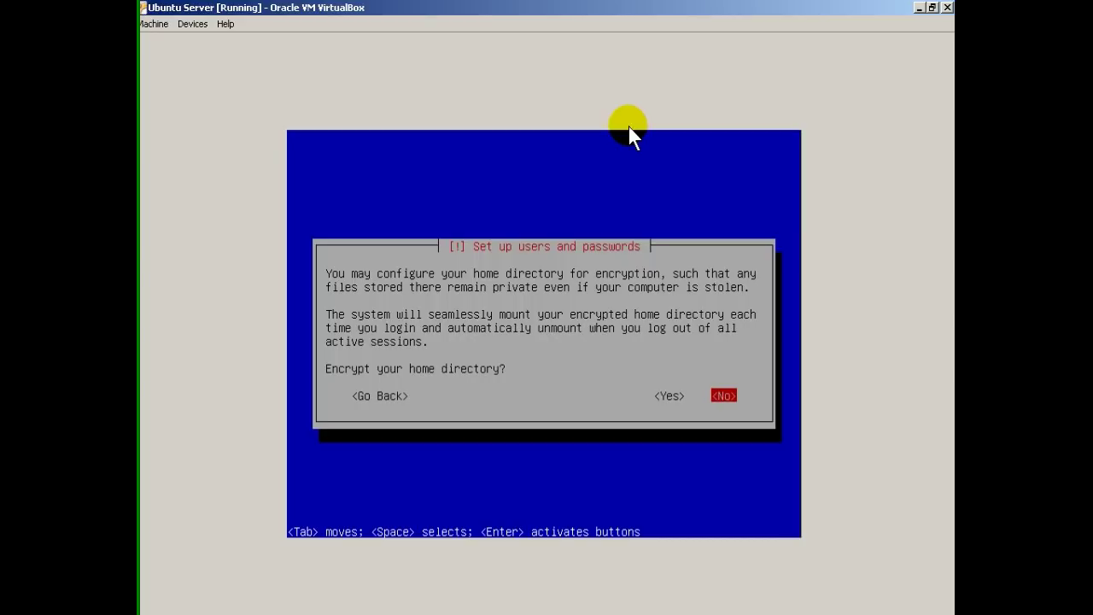
Leave the home directory unencrypted and the HTTP proxy blank, and choose "No automatic updates" for upgrades.
key(Return)
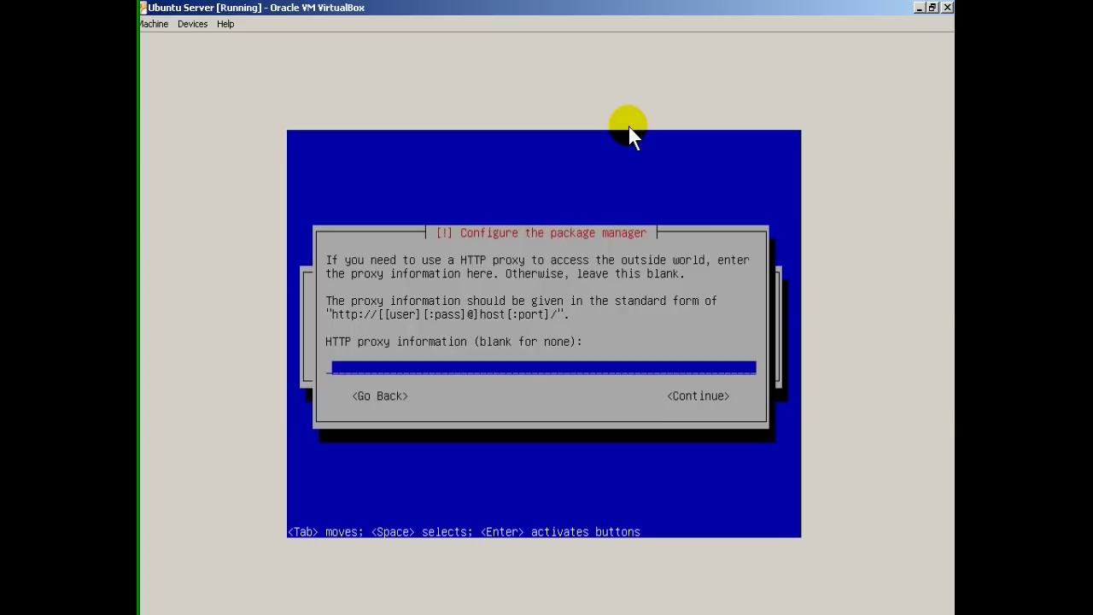
key(Return)
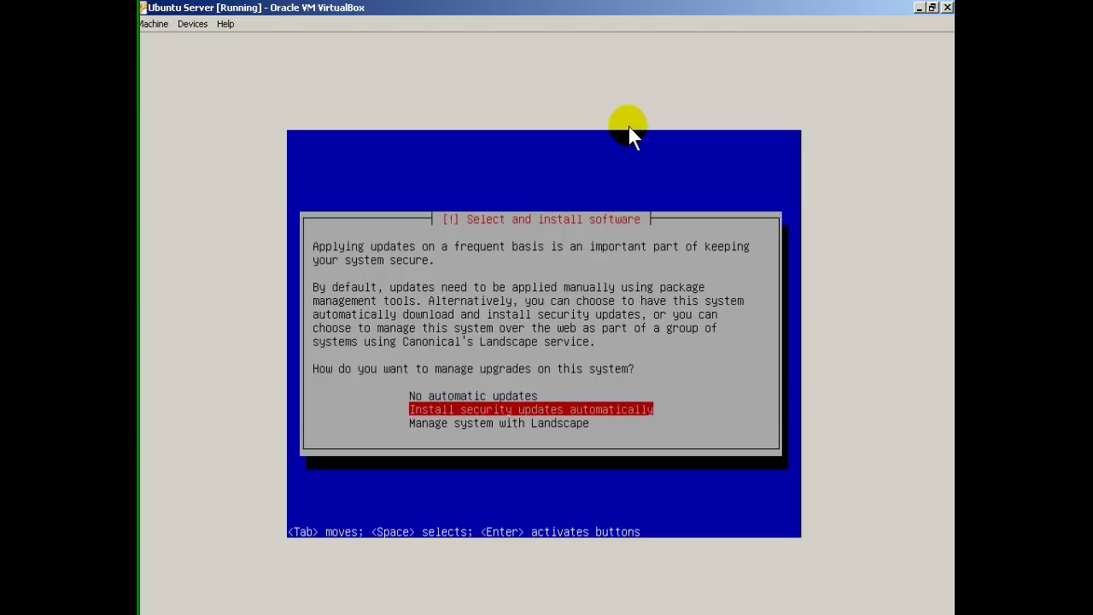
key(Up)
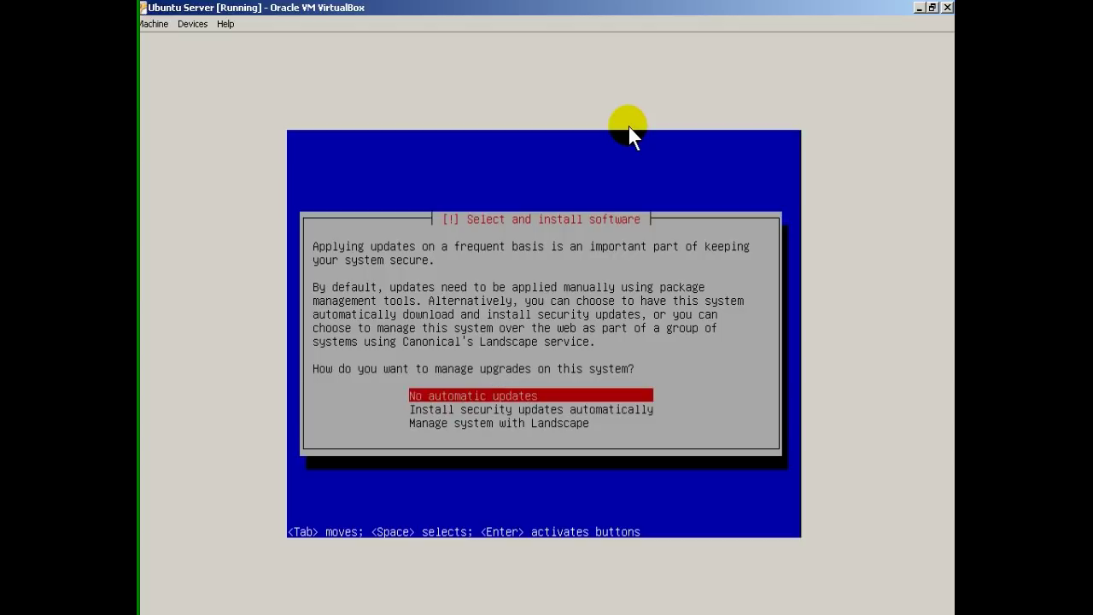
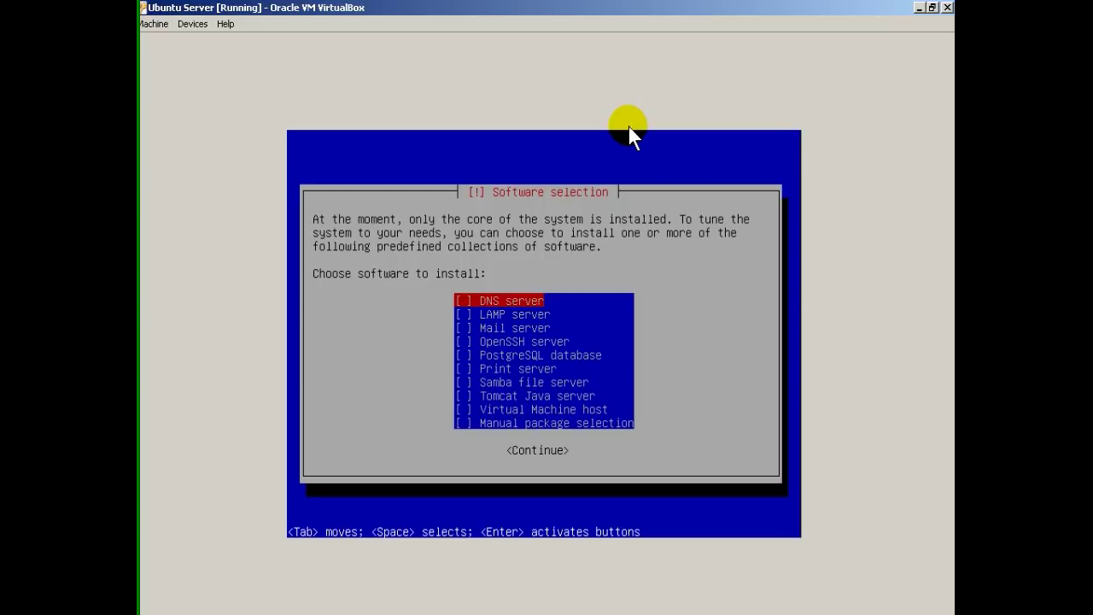
Continue without selecting any additional server software and install the GRUB boot loader to the master boot record.
key(Down)
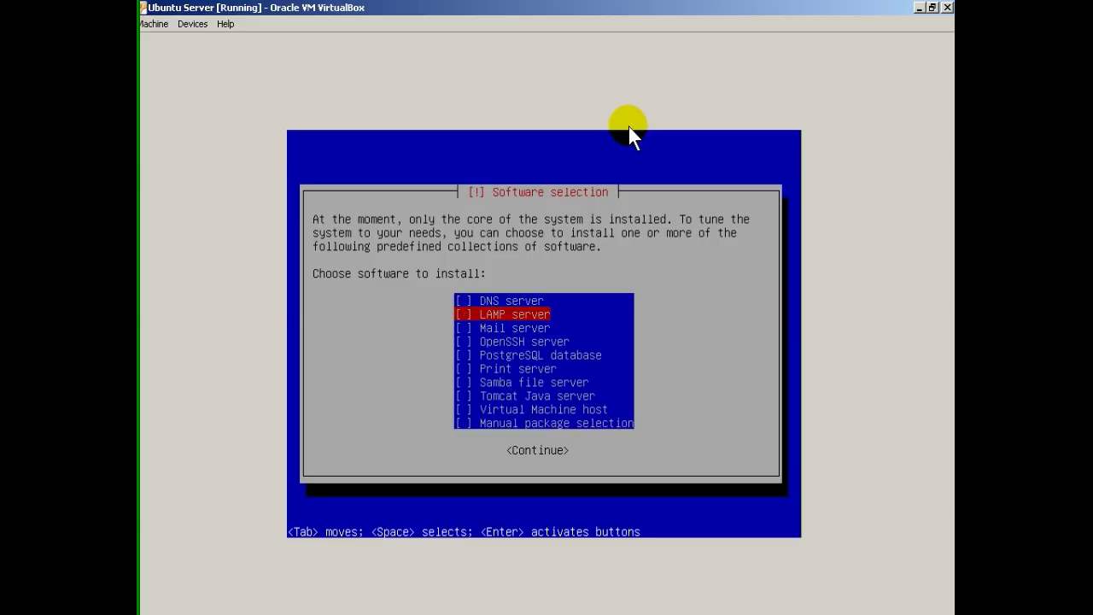
key(Return)
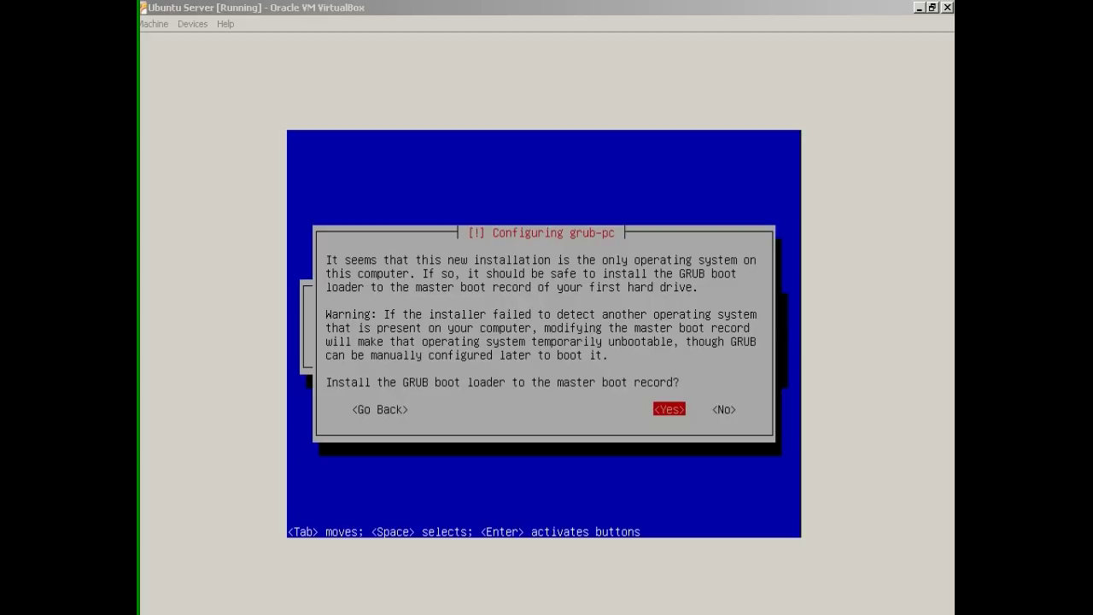
click(851, 144)
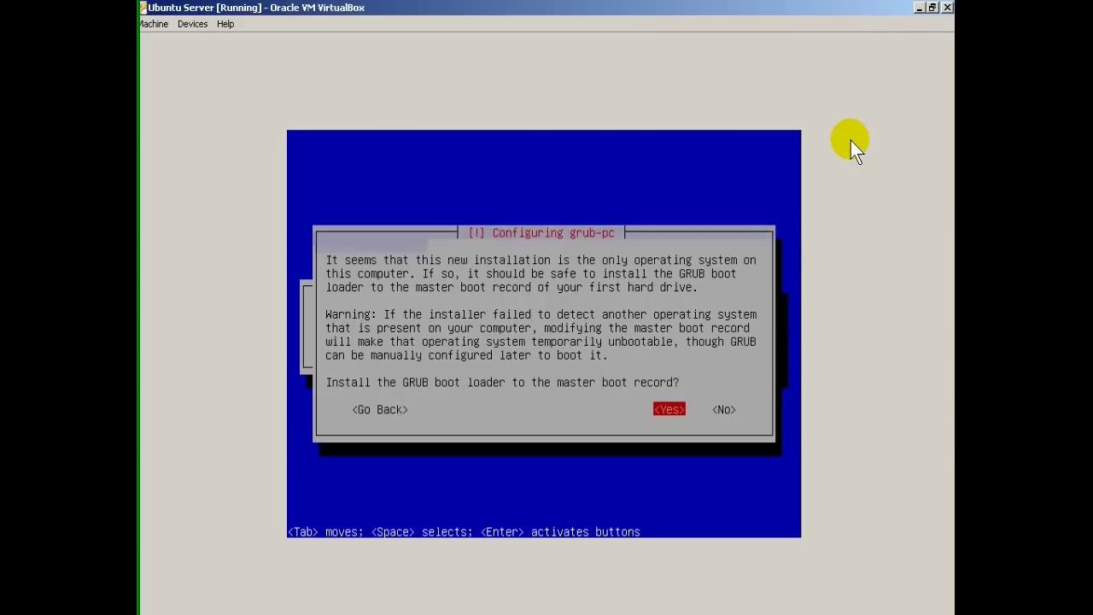
key(Return)
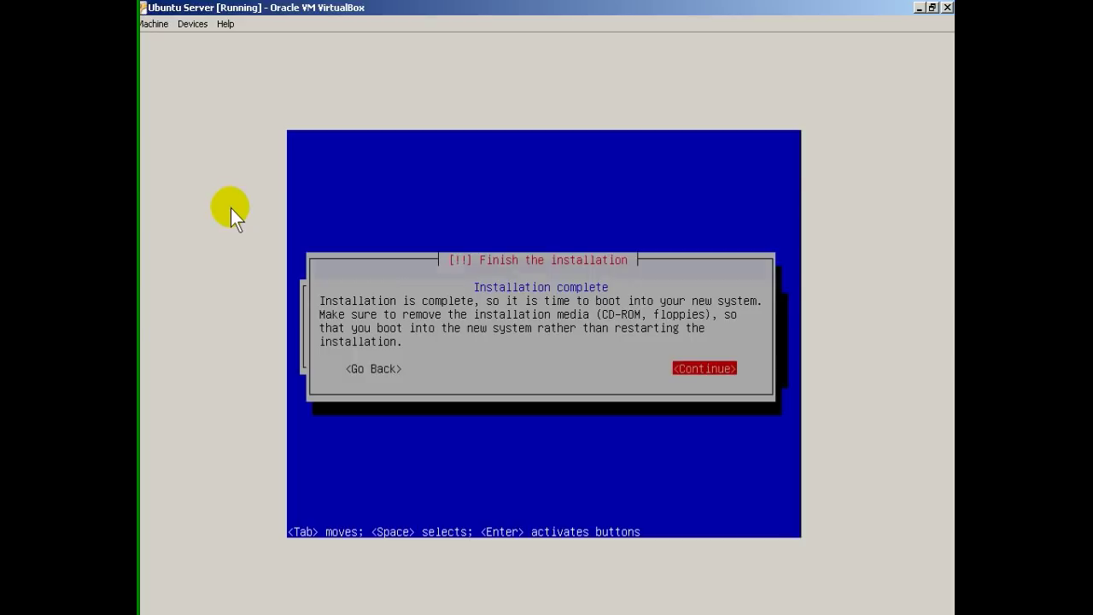
Finish the installation by booting into the new server, and log in with the account's username and password.
key(Return)
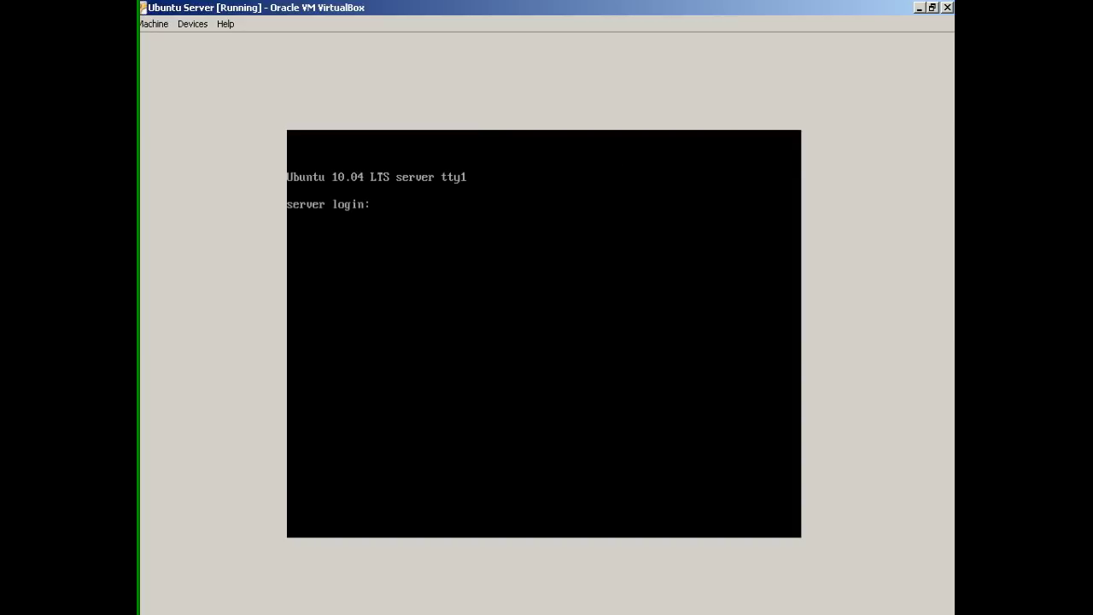
text(eli)
key(Return)
key(Return)
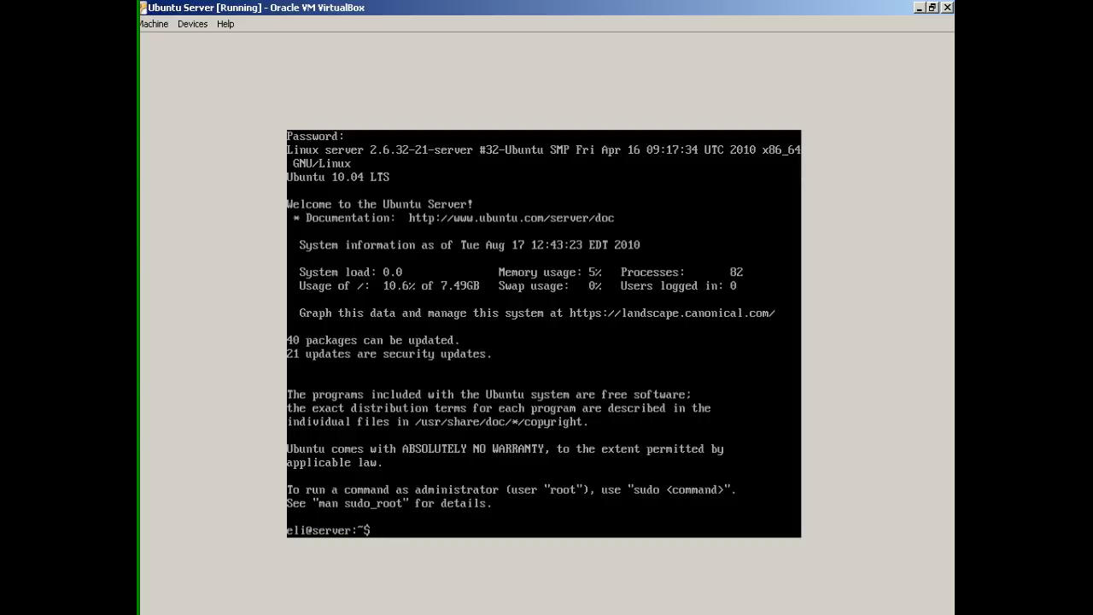
Run top to view the server's running processes and quit it to return to the prompt.
text(top)
key(Return)
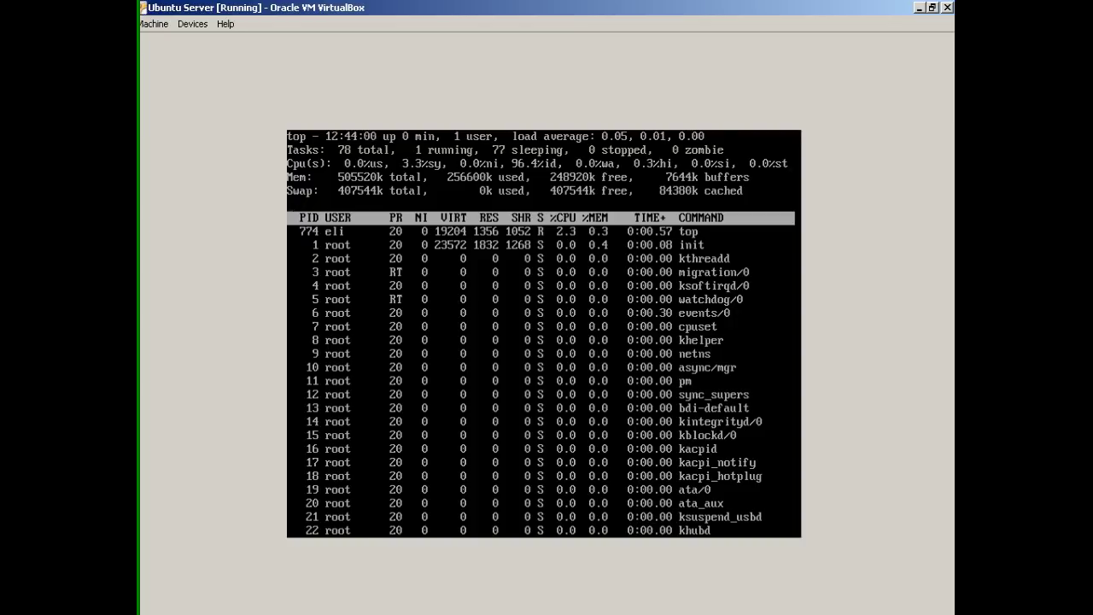
key(q)
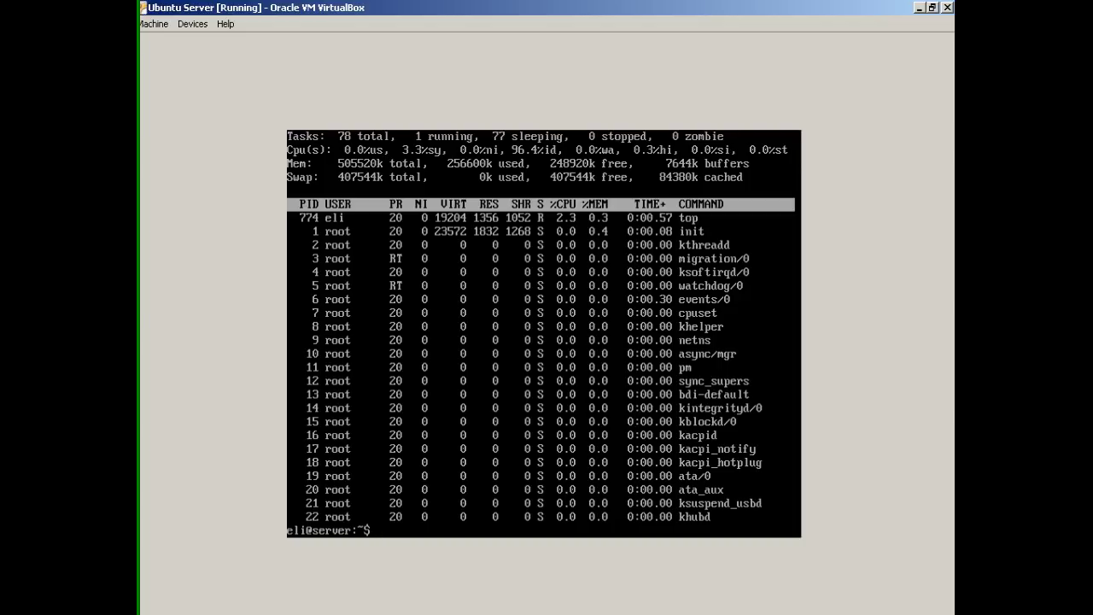
key(Return)
key(Return)
key(Return)
key(Return)
key(Return)
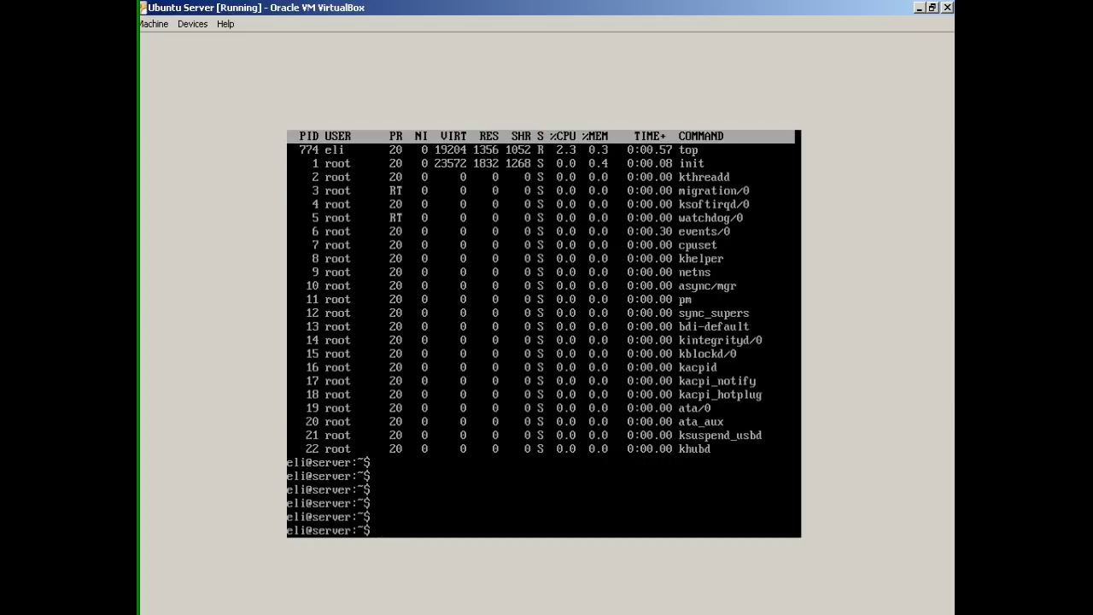
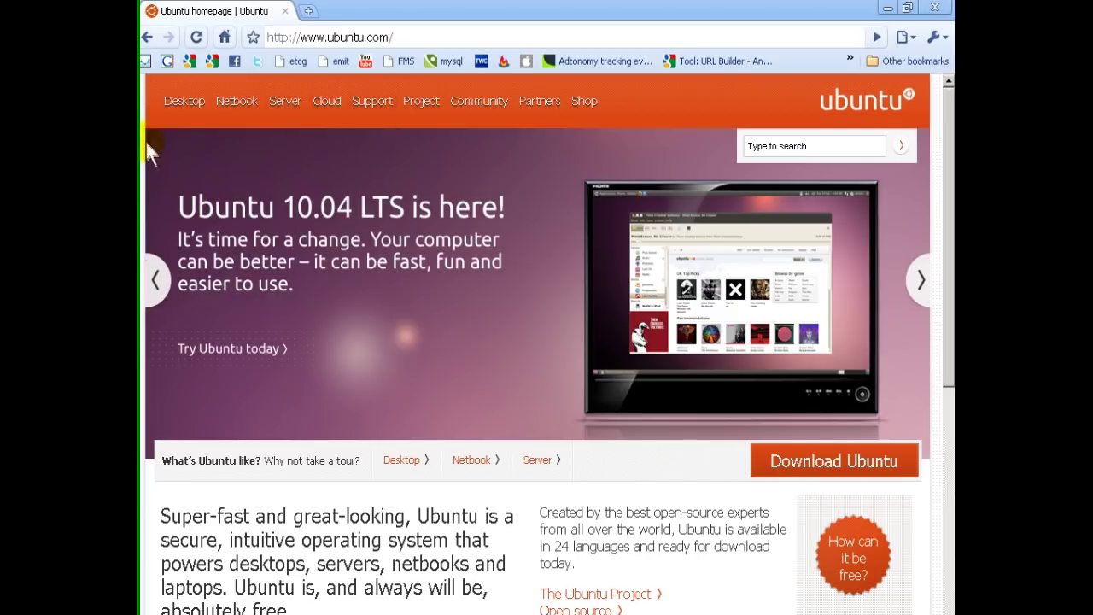
On the Ubuntu website in the browser, download the 64-bit Ubuntu Desktop Edition and close the browser.
click(170, 122)
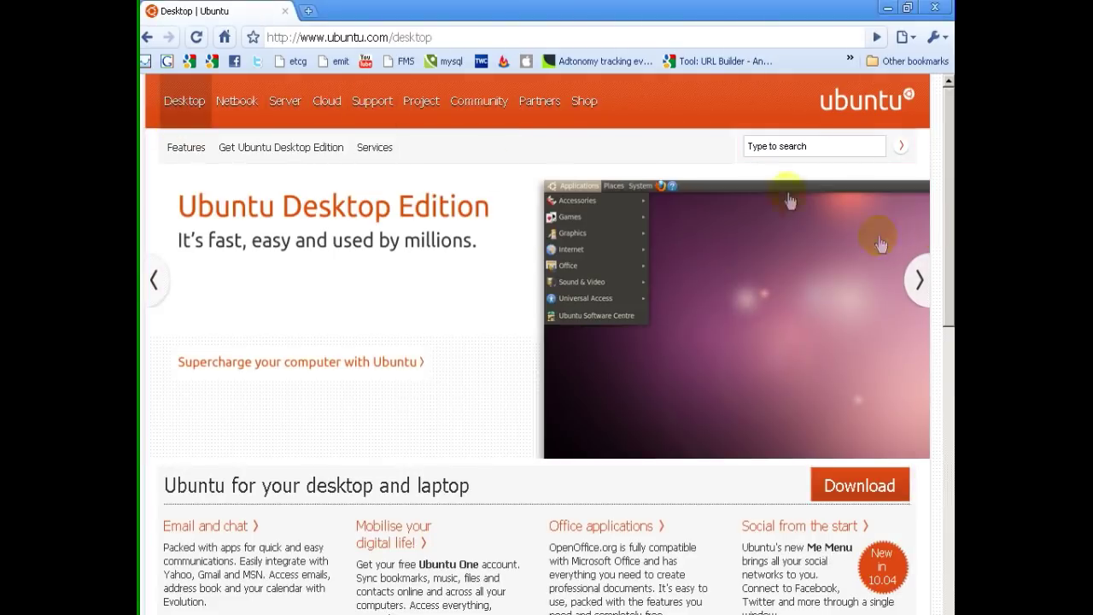
click(873, 492)
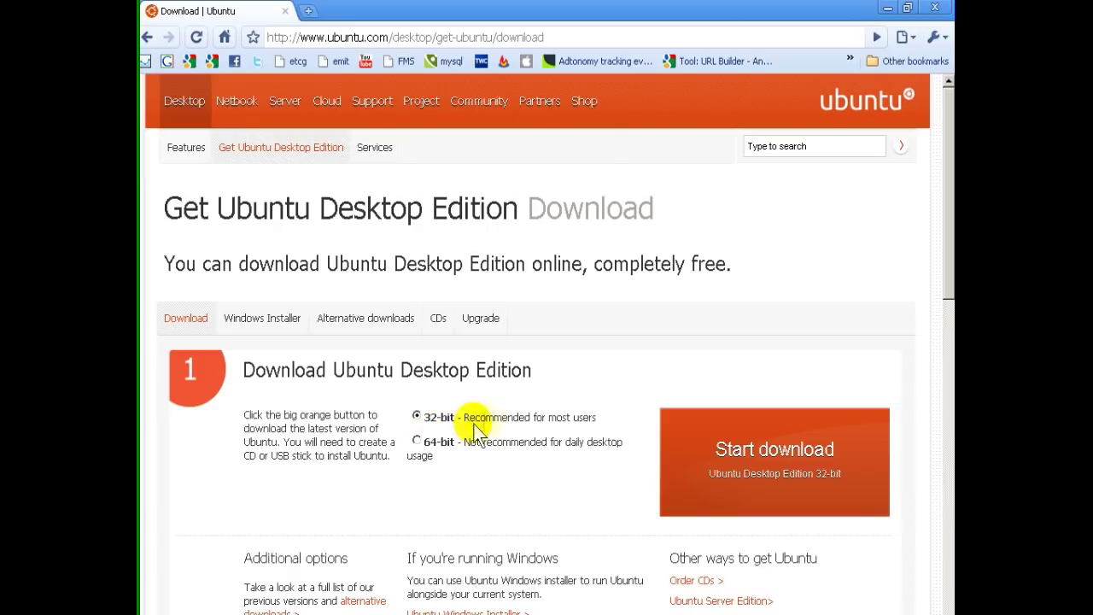
click(416, 443)
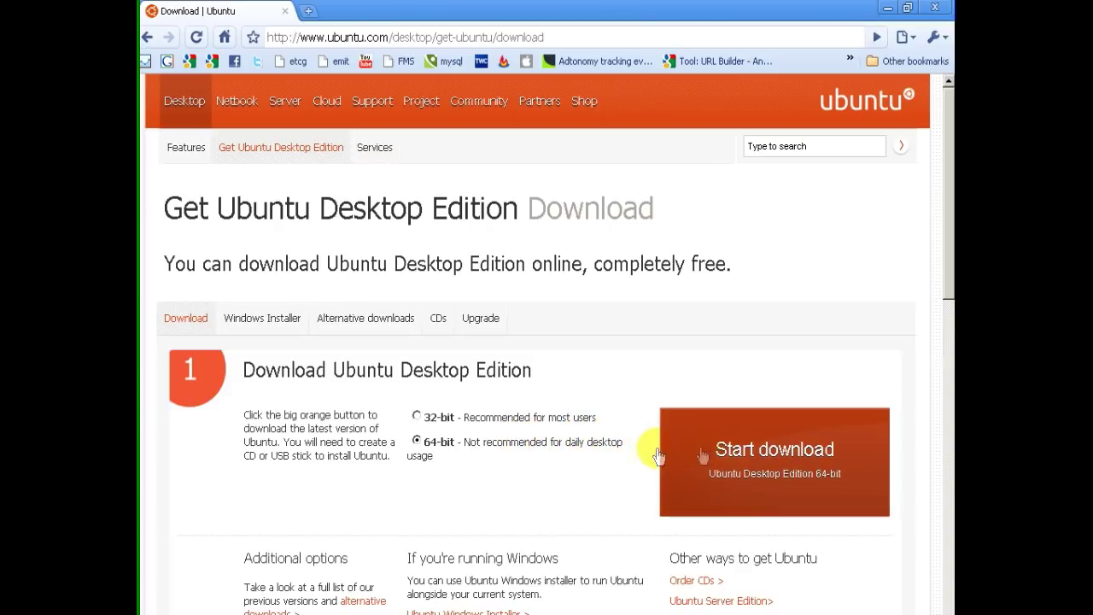
click(759, 466)
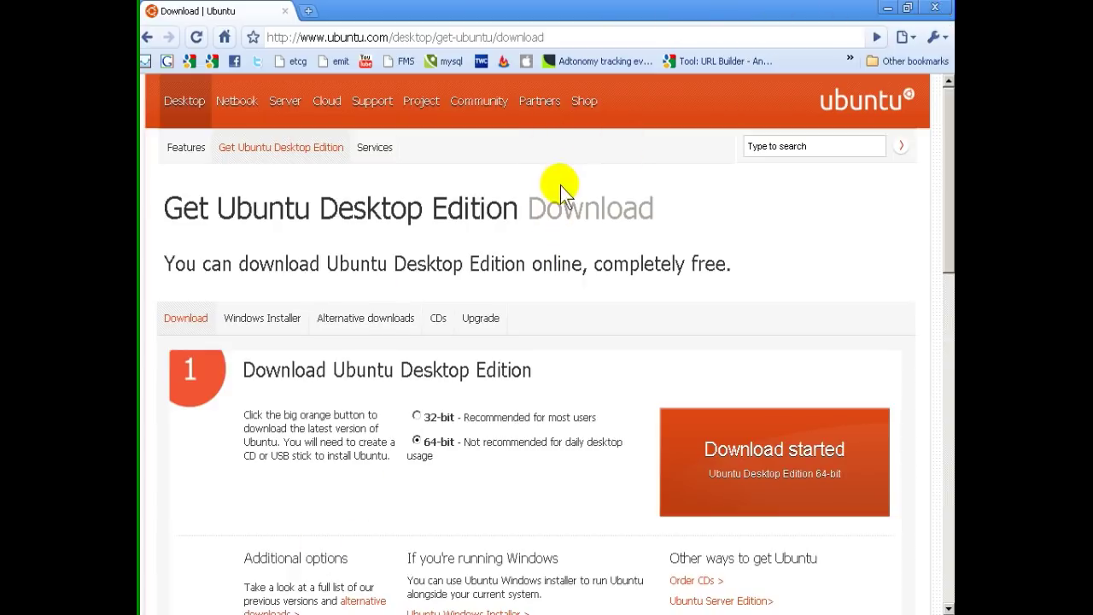
click(935, 7)
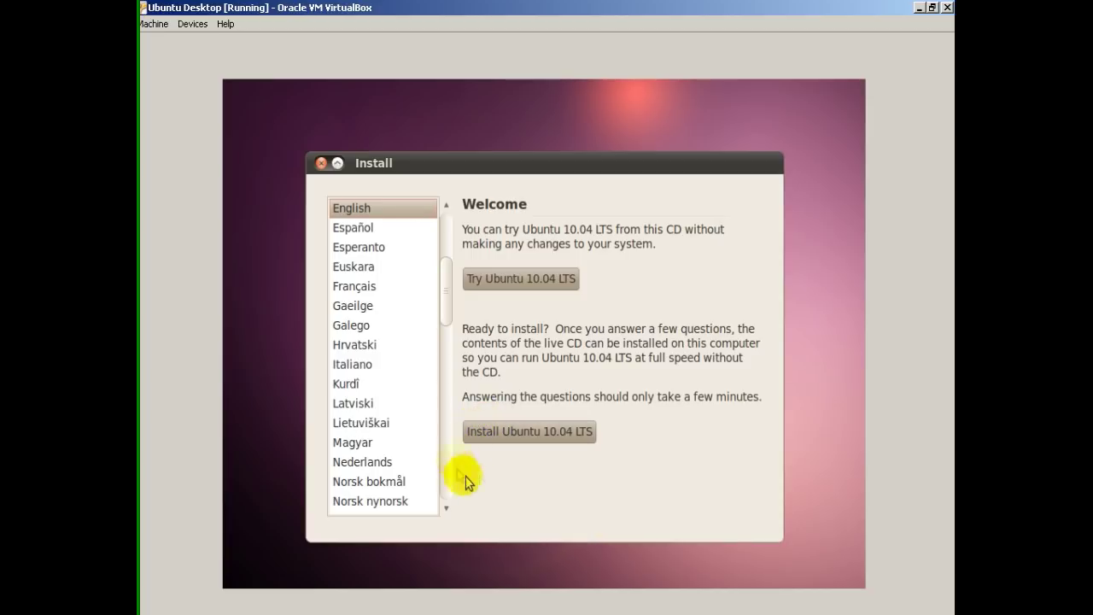
Set up the Ubuntu 10.04 LTS installation with the United States (New York) time zone, the suggested USA keyboard and "Erase and use the entire disk".
click(523, 444)
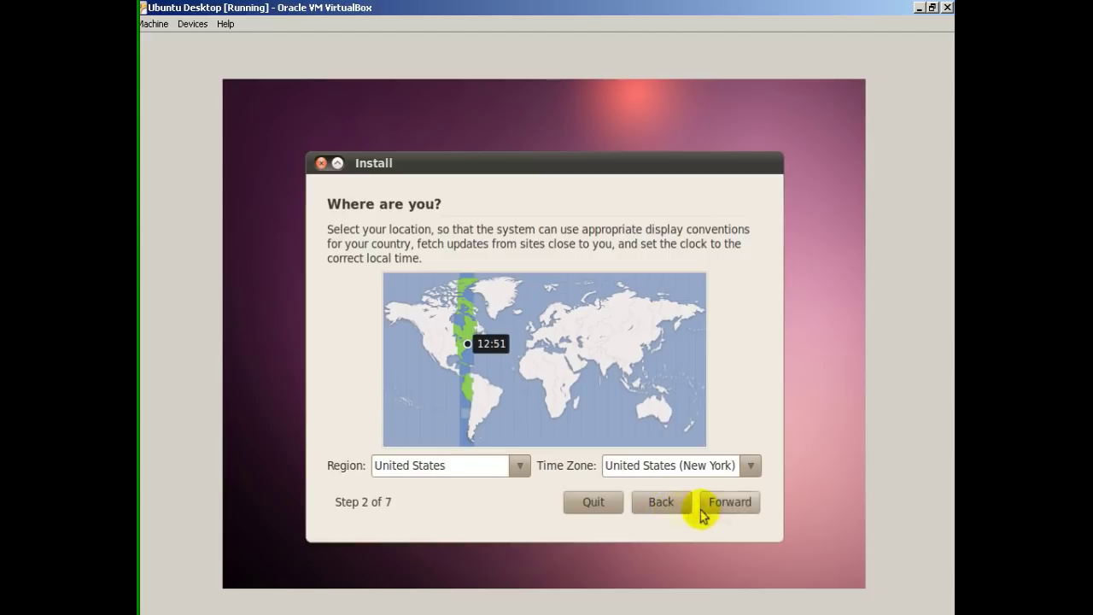
click(727, 510)
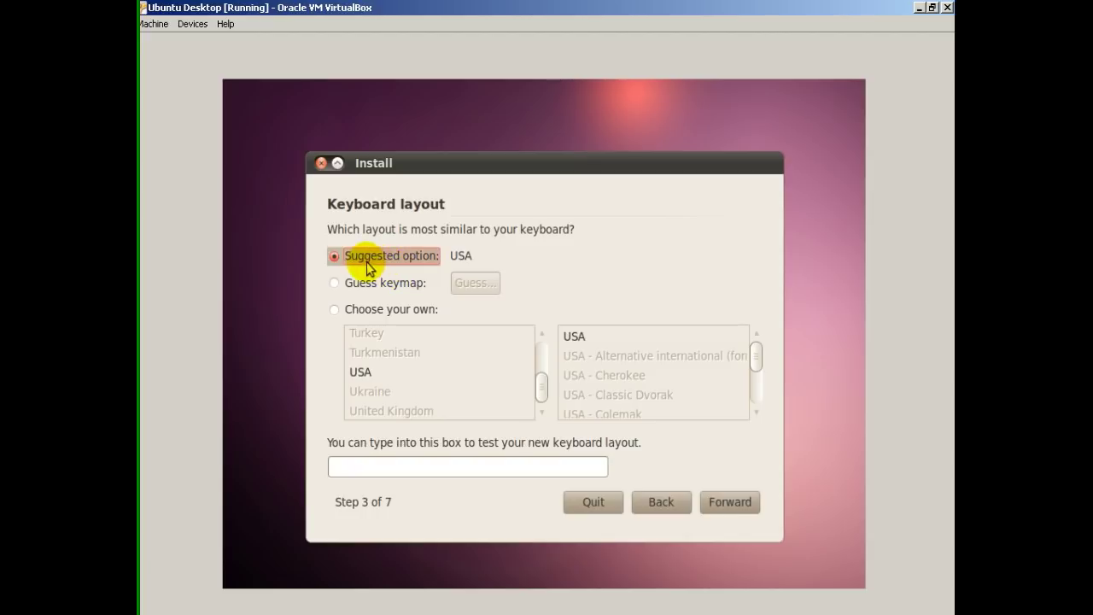
click(721, 508)
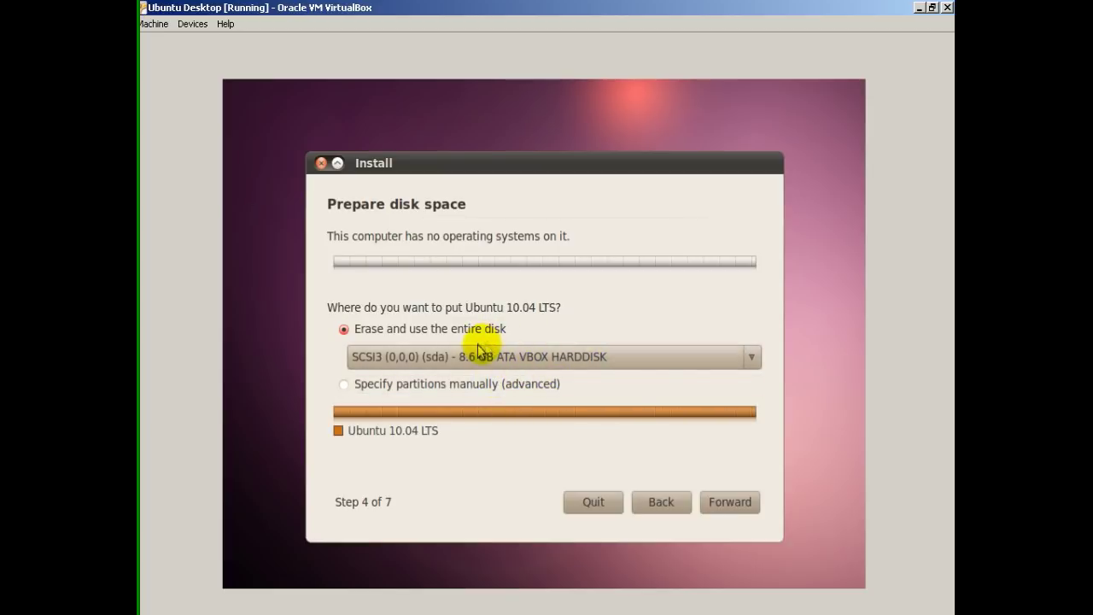
click(722, 501)
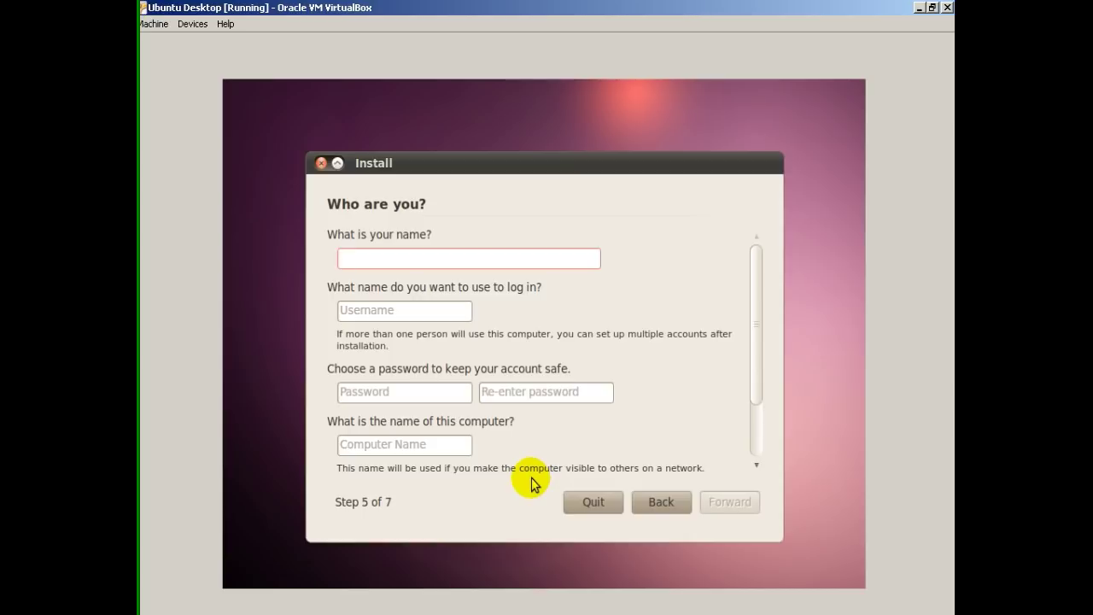
Enter the user's full name, keep the suggested login name, and enter the account password in both password fields.
text(eli t)
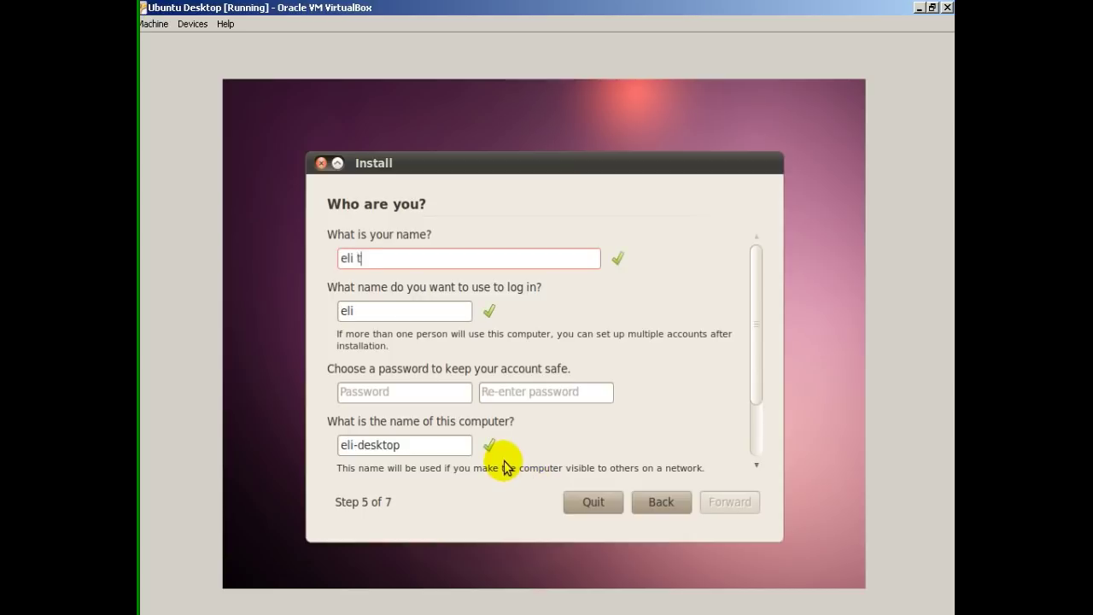
text(he computer guy)
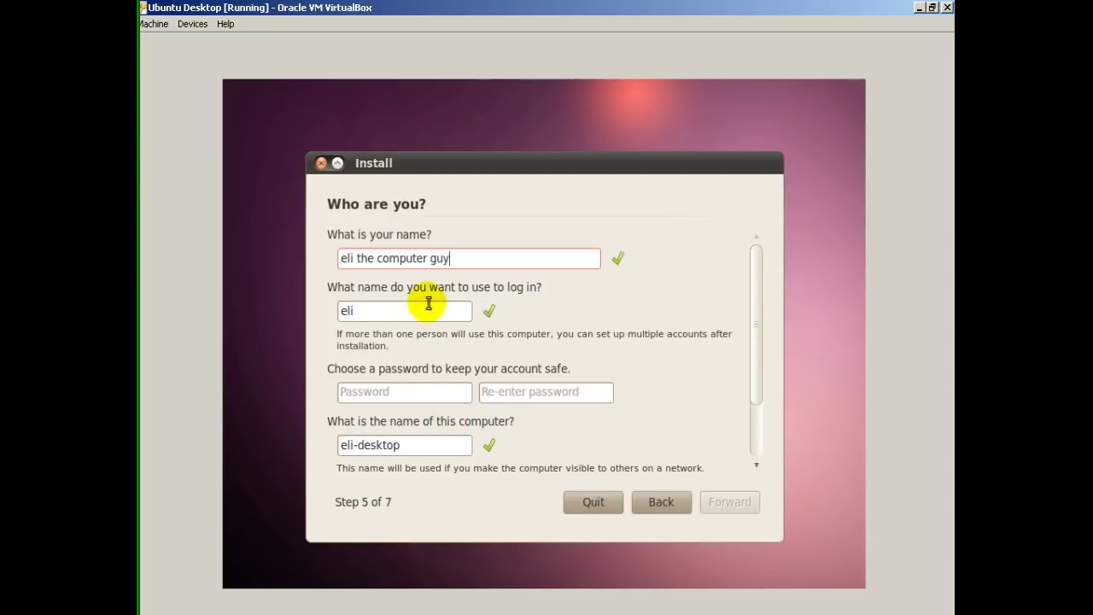
double_click(383, 310)
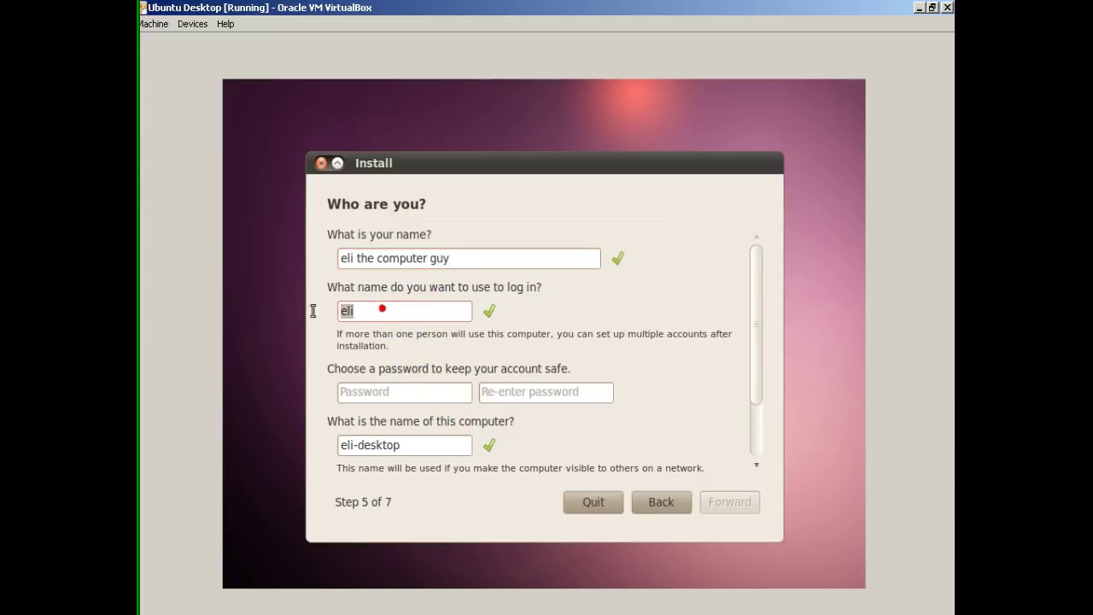
click(382, 391)
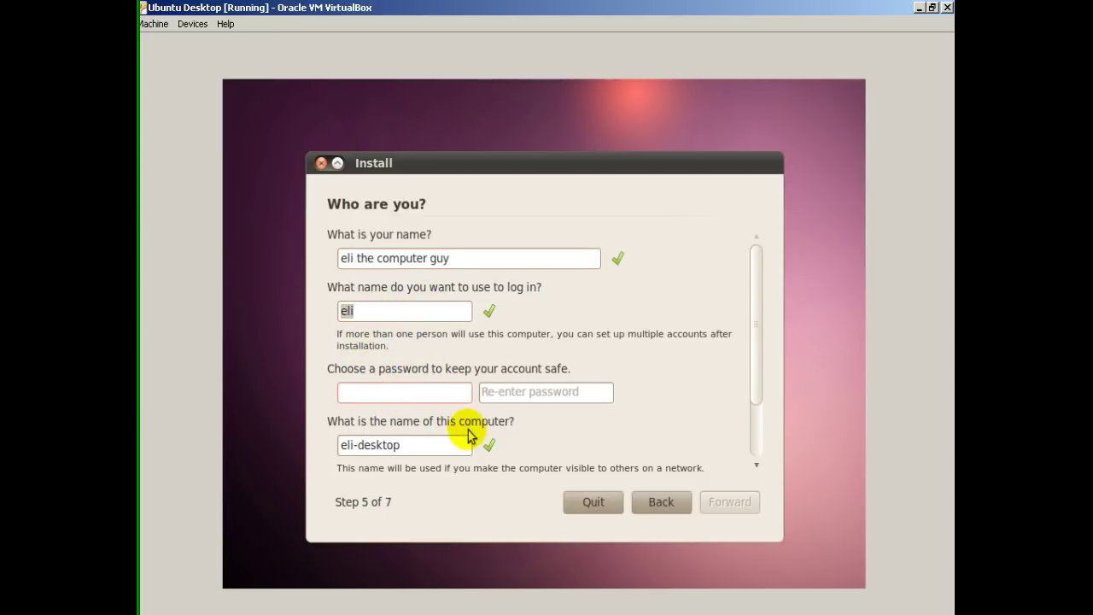
text(******)
key(Tab)
text(******)
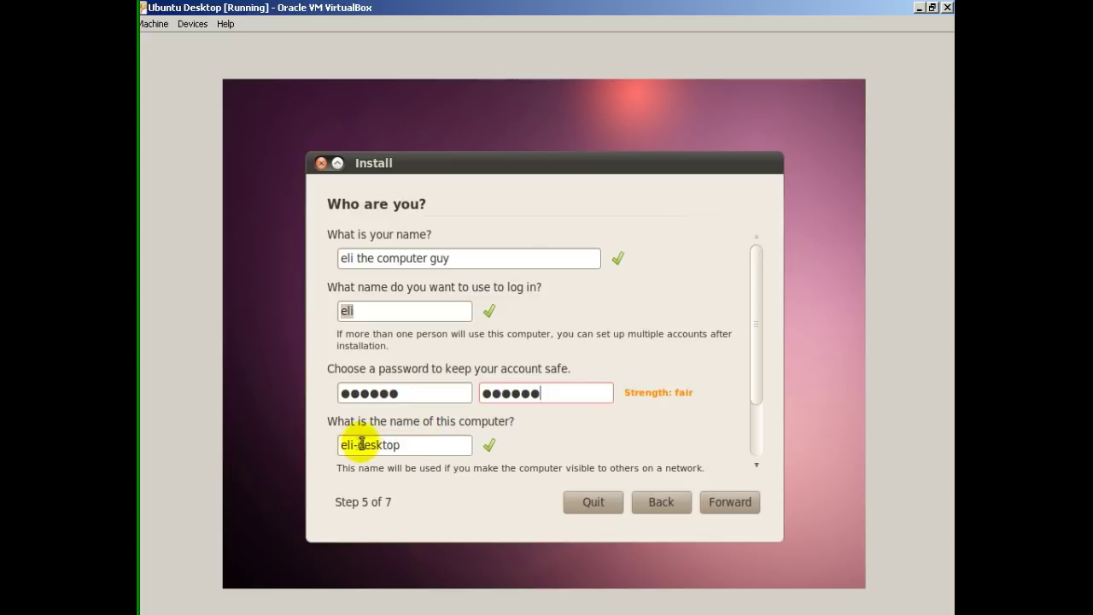
Change the computer name to "desktop" and proceed with "Require my password to log in" selected.
click(408, 444)
click(355, 445)
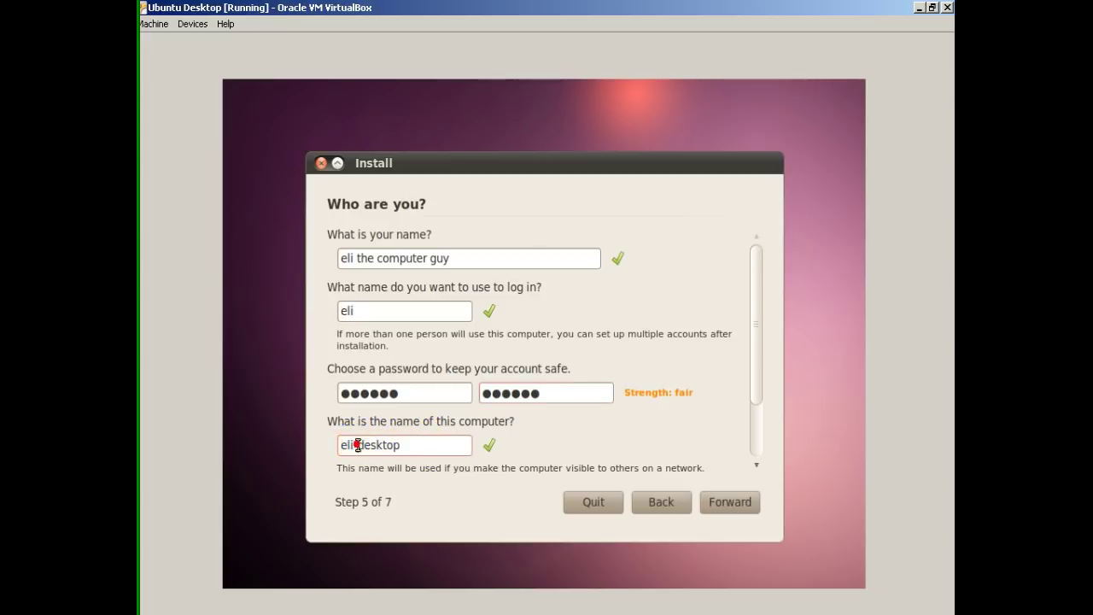
key(BackSpace)
key(BackSpace)
key(BackSpace)
key(BackSpace)
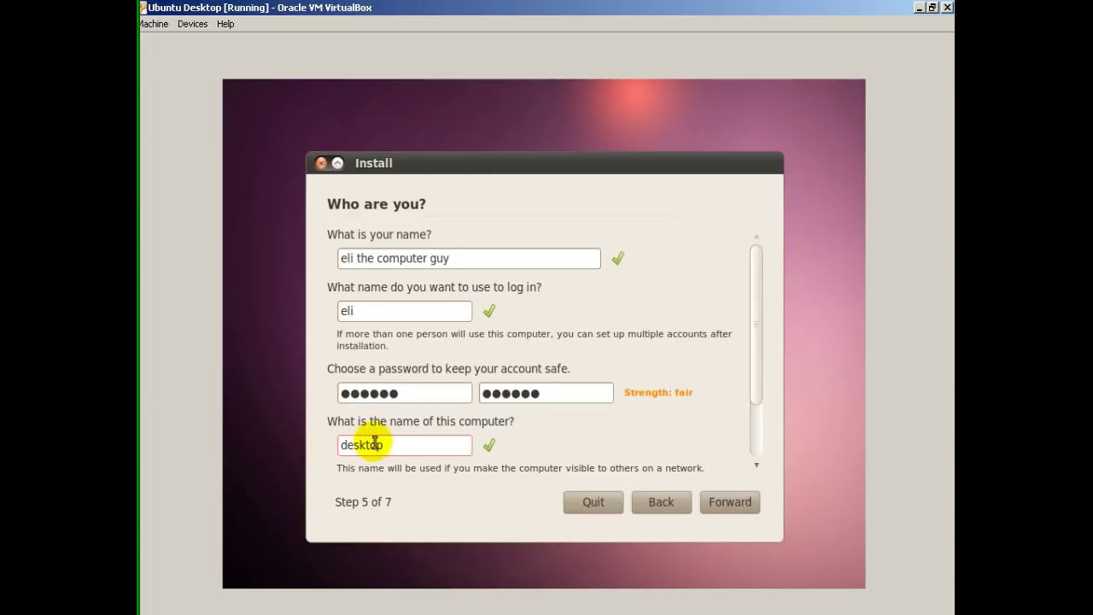
drag(761, 398, 761, 472)
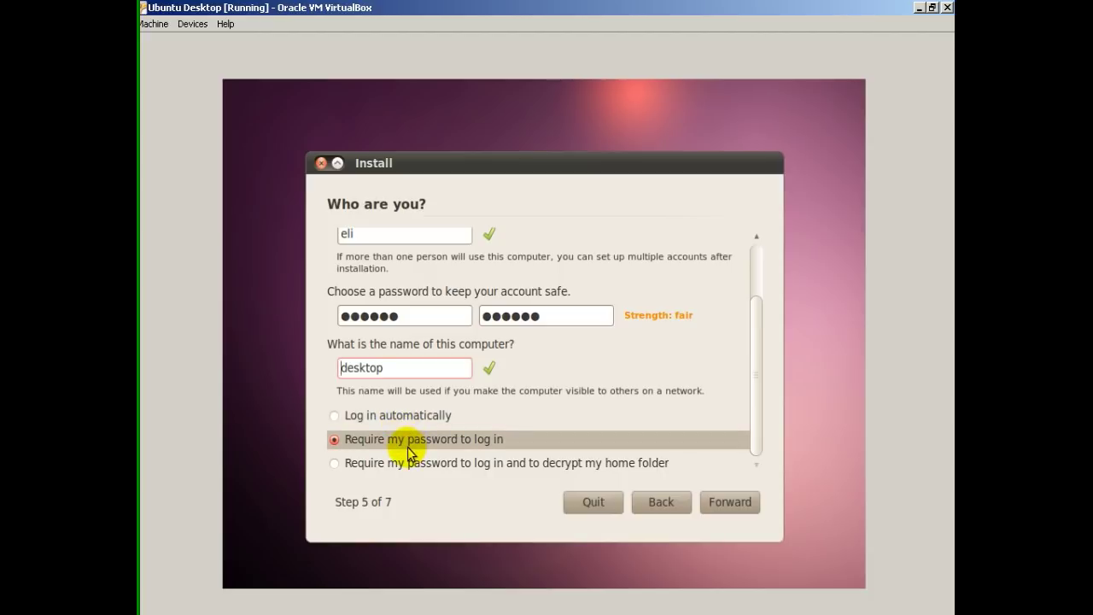
click(730, 502)
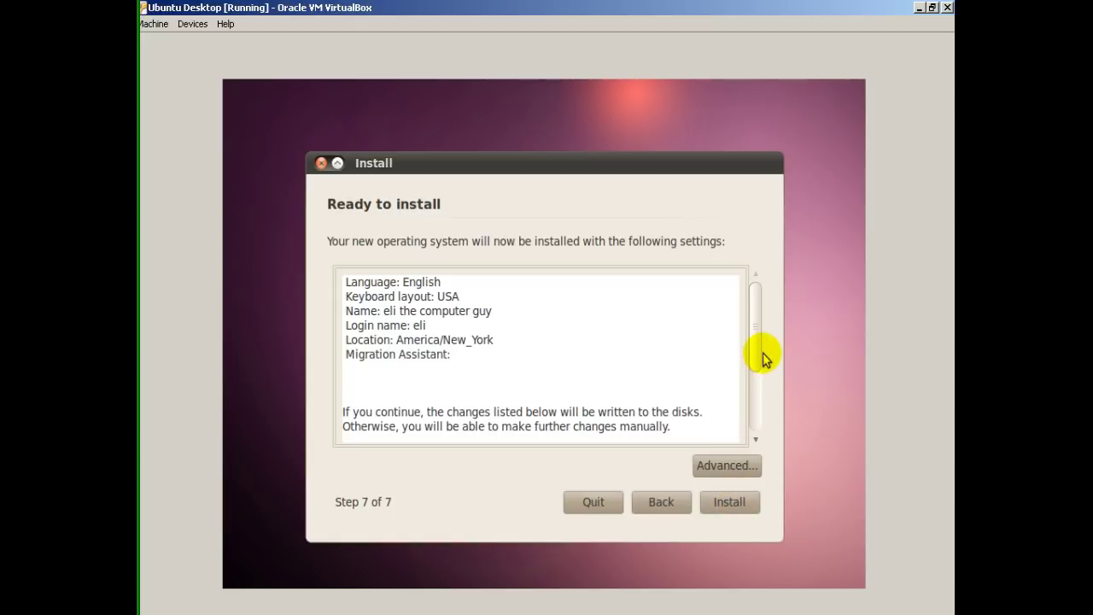
Review the summary and install Ubuntu with the listed settings, and restart the virtual machine once the installation is complete.
drag(757, 347, 757, 426)
click(723, 506)
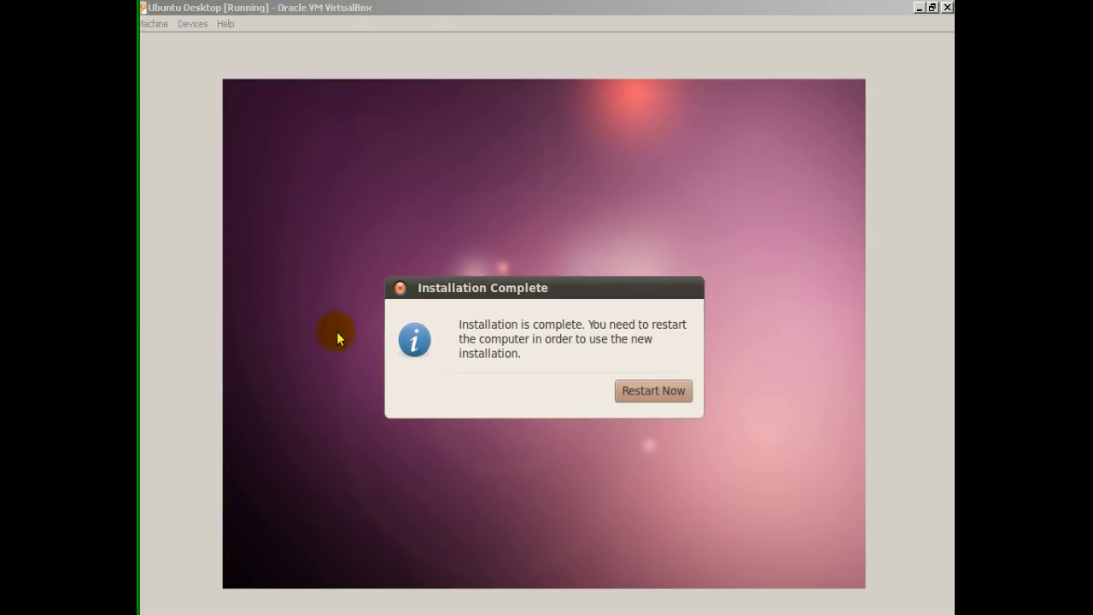
click(506, 29)
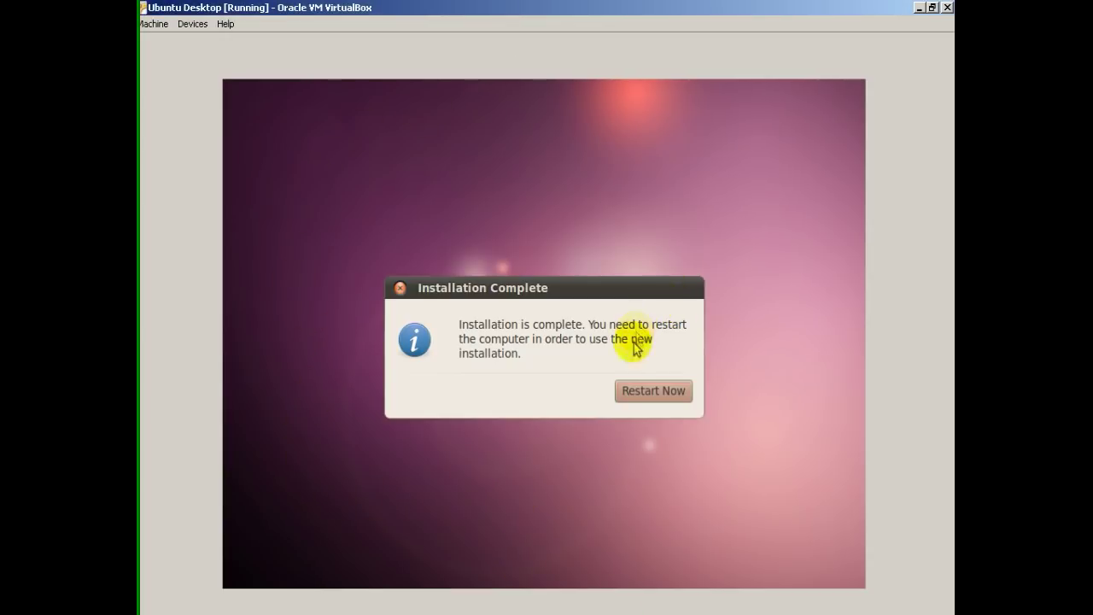
click(656, 393)
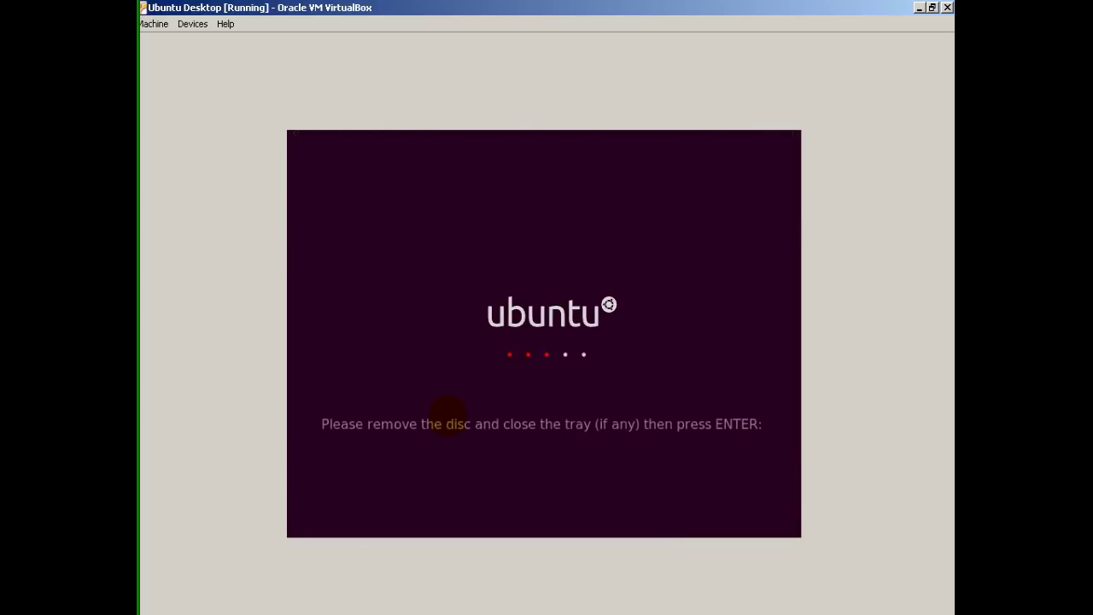
key(Return)
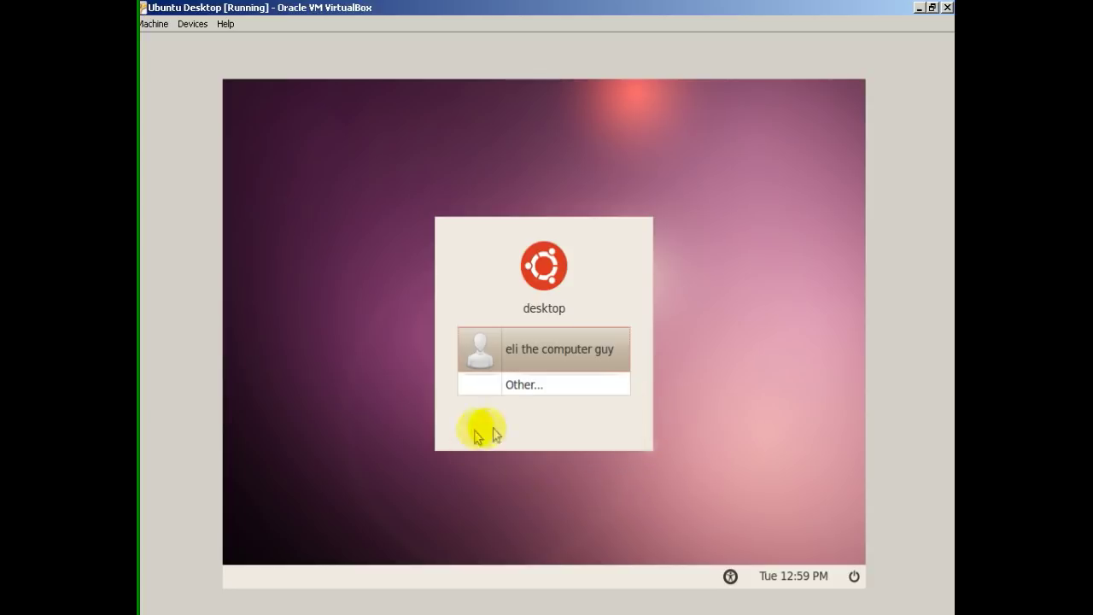
Log in to the new Ubuntu desktop by selecting the created user account and entering its password.
click(561, 363)
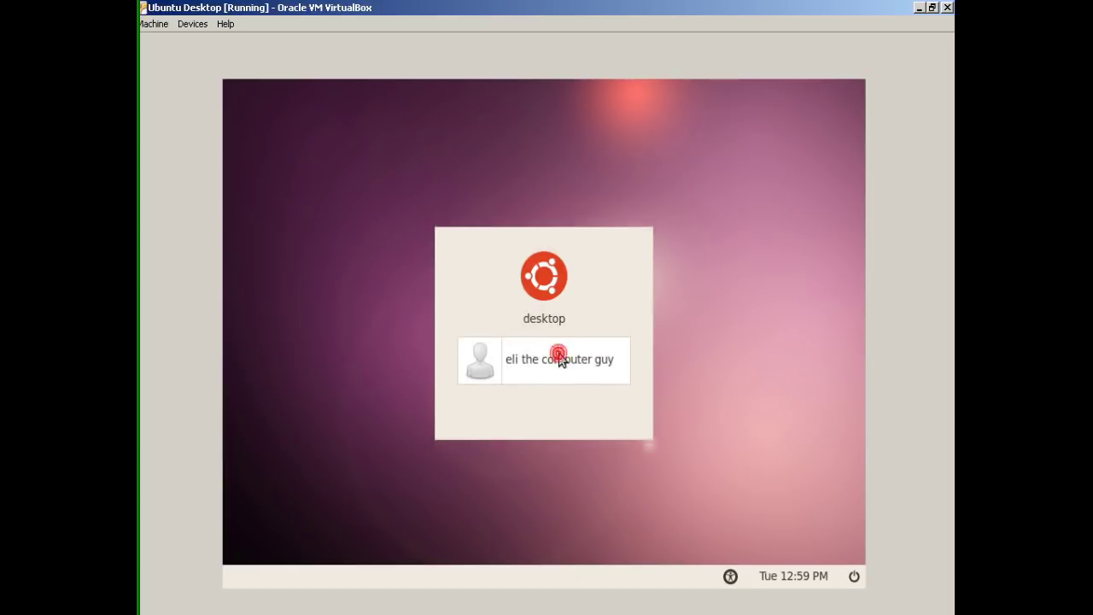
text(****)
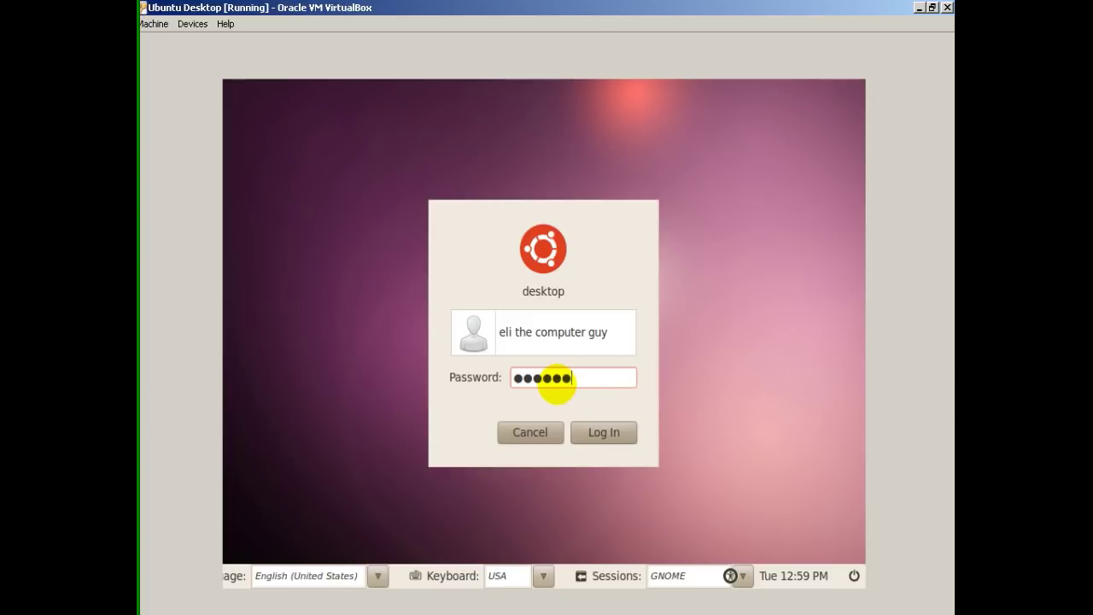
click(600, 435)
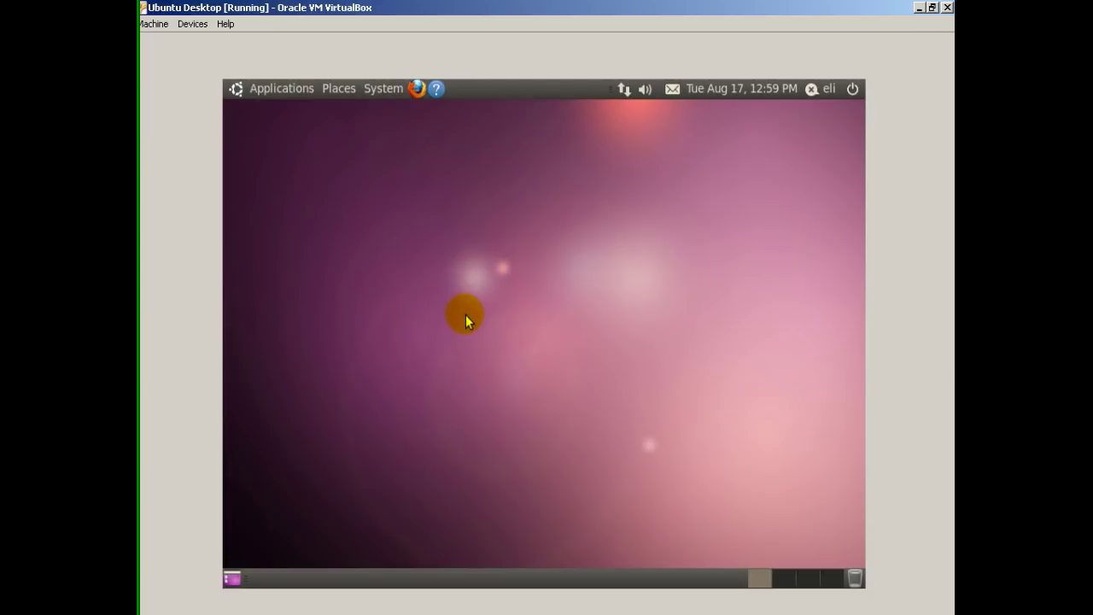
Launch the Calculator accessory, divide 555 by 666, and close the calculator.
click(275, 88)
mouse_move(274, 119)
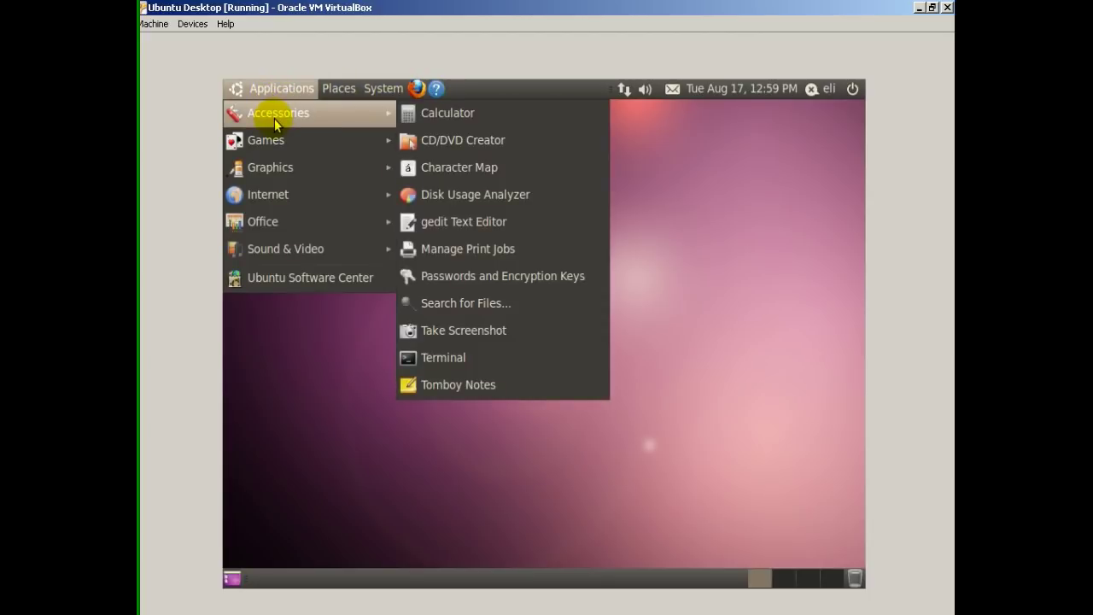
click(441, 116)
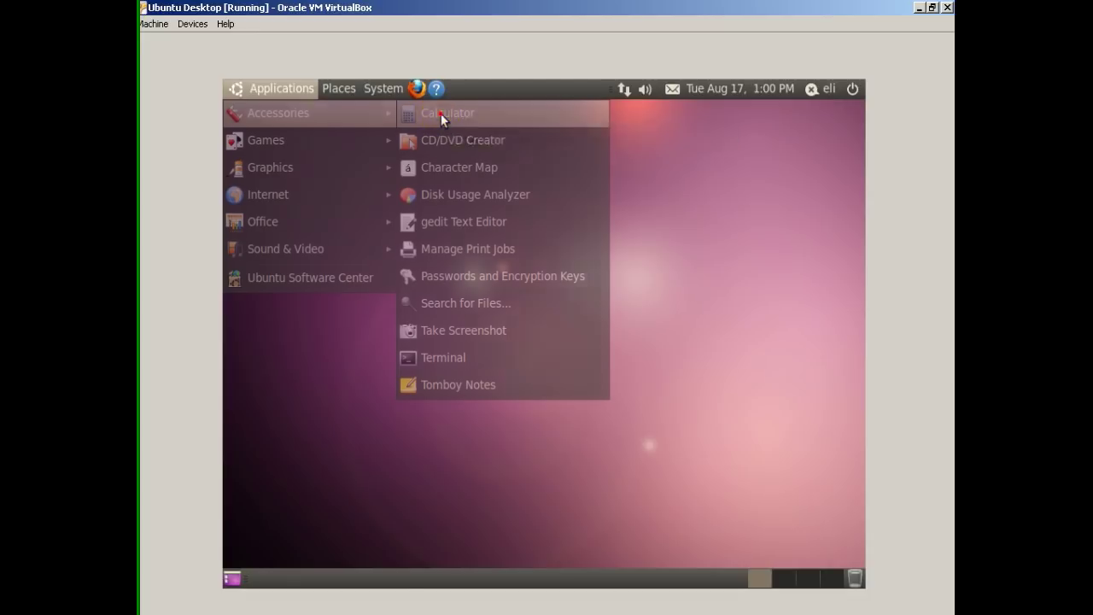
click(301, 309)
click(307, 309)
click(321, 308)
click(414, 288)
click(362, 313)
click(363, 313)
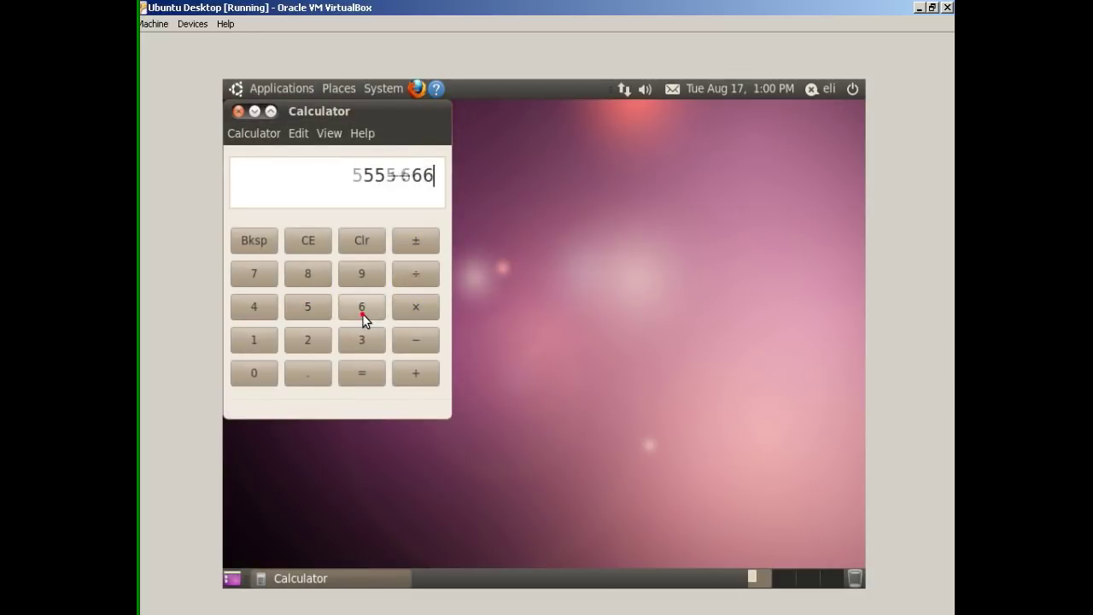
click(362, 313)
click(363, 373)
click(363, 374)
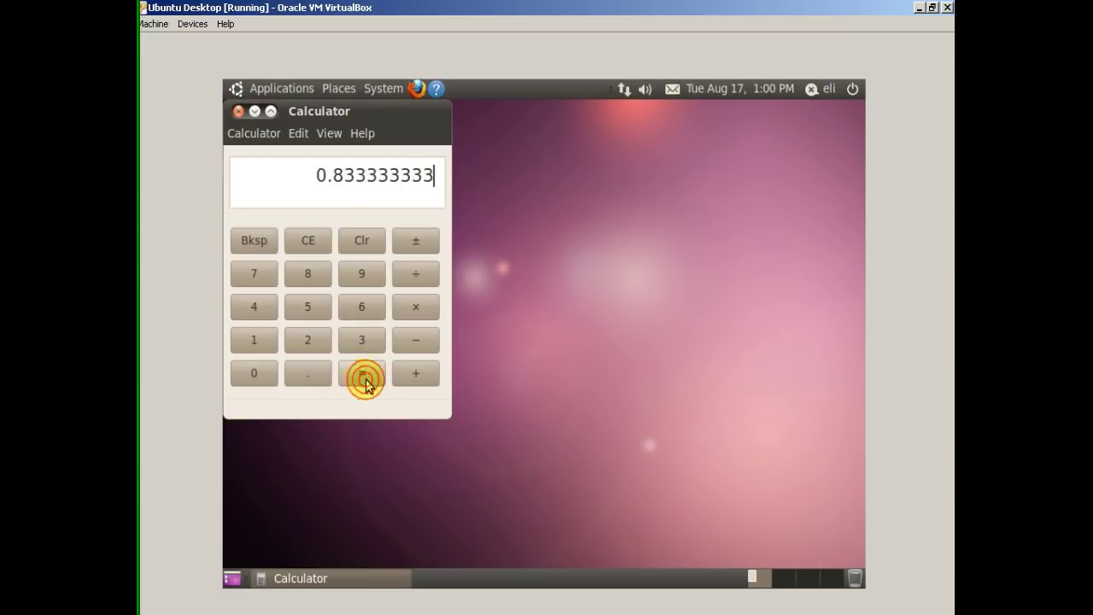
click(239, 112)
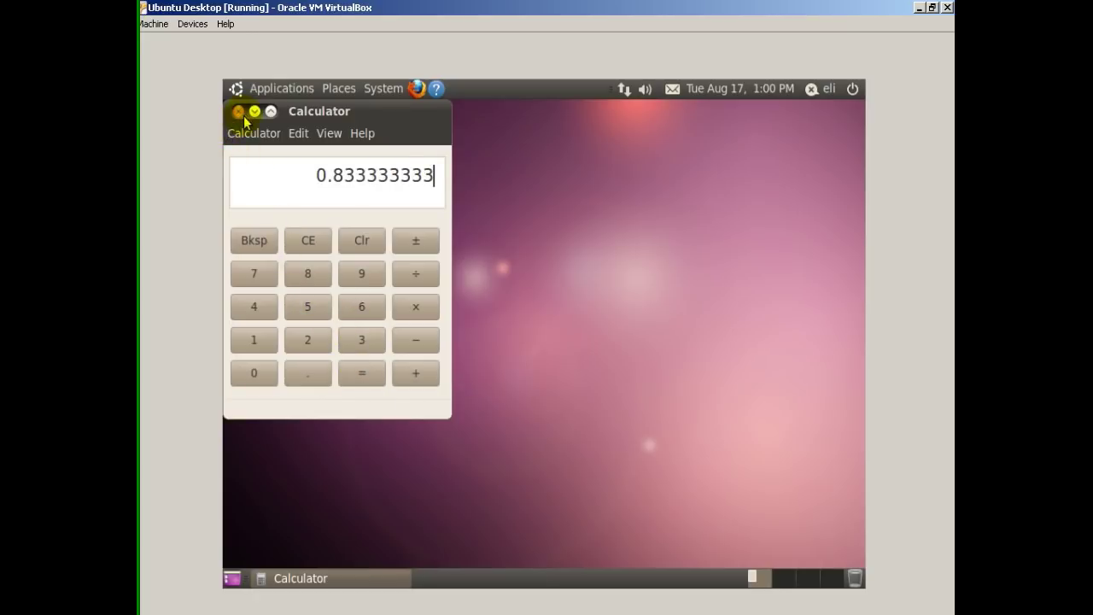
Look through the installed applications in the Games, Graphics, Internet and Office categories.
click(289, 91)
mouse_move(275, 140)
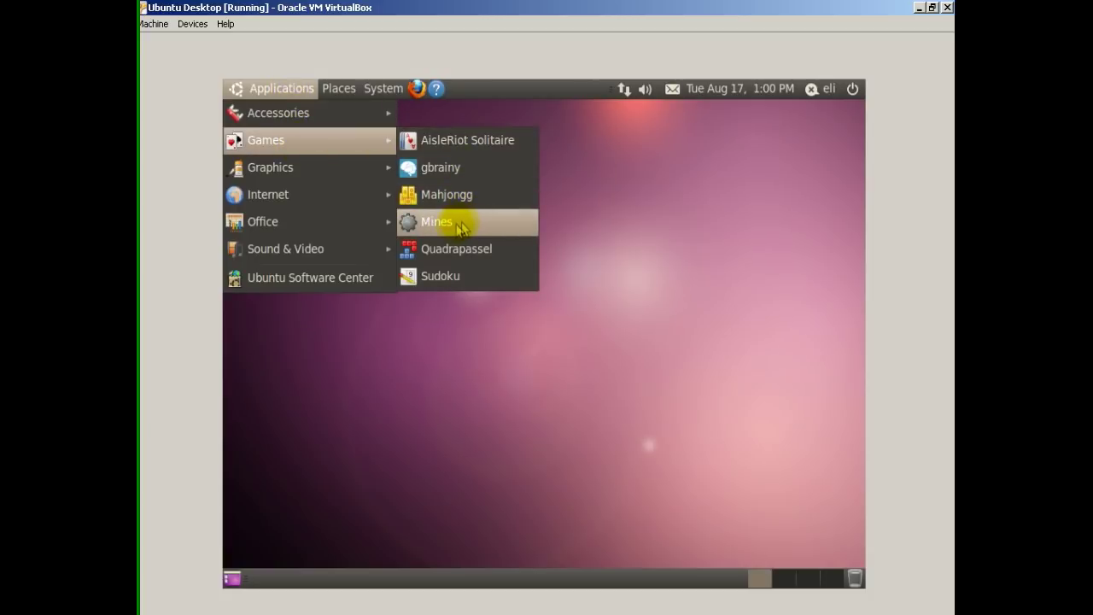
mouse_move(317, 166)
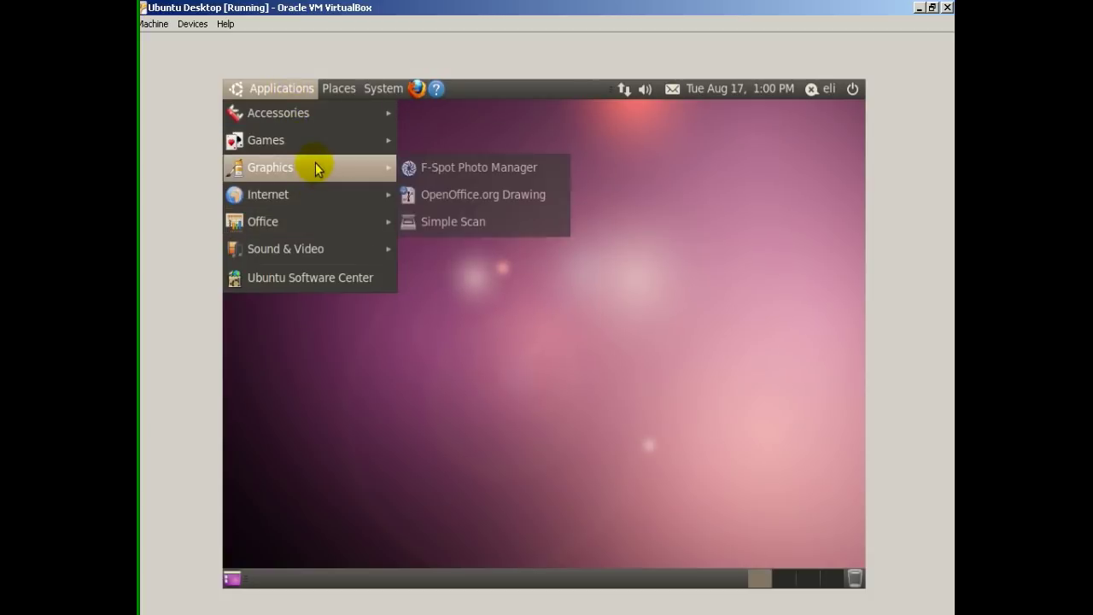
mouse_move(340, 197)
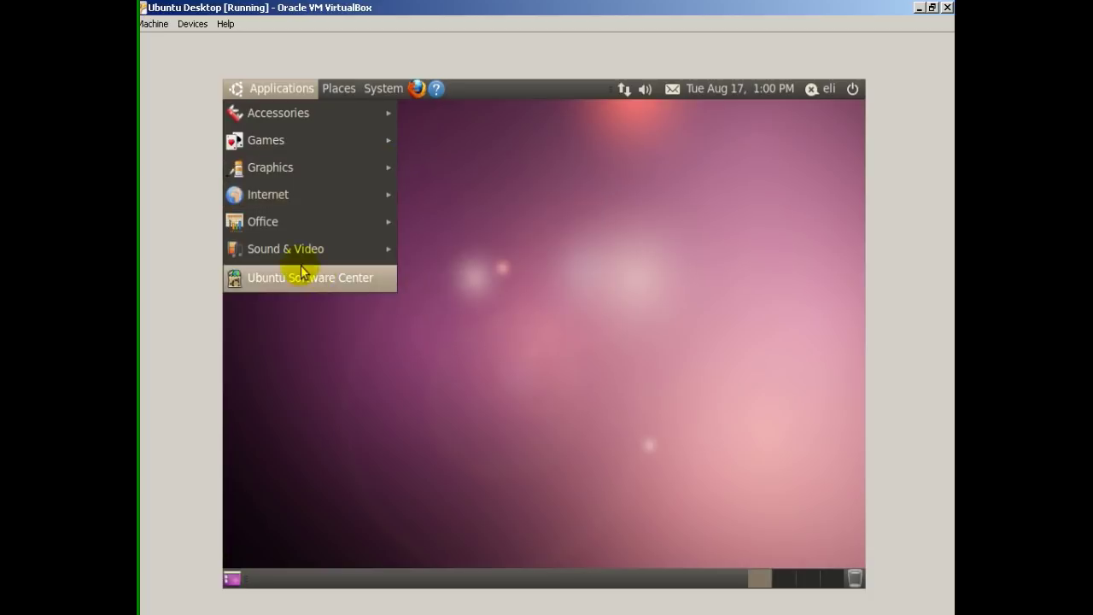
mouse_move(302, 231)
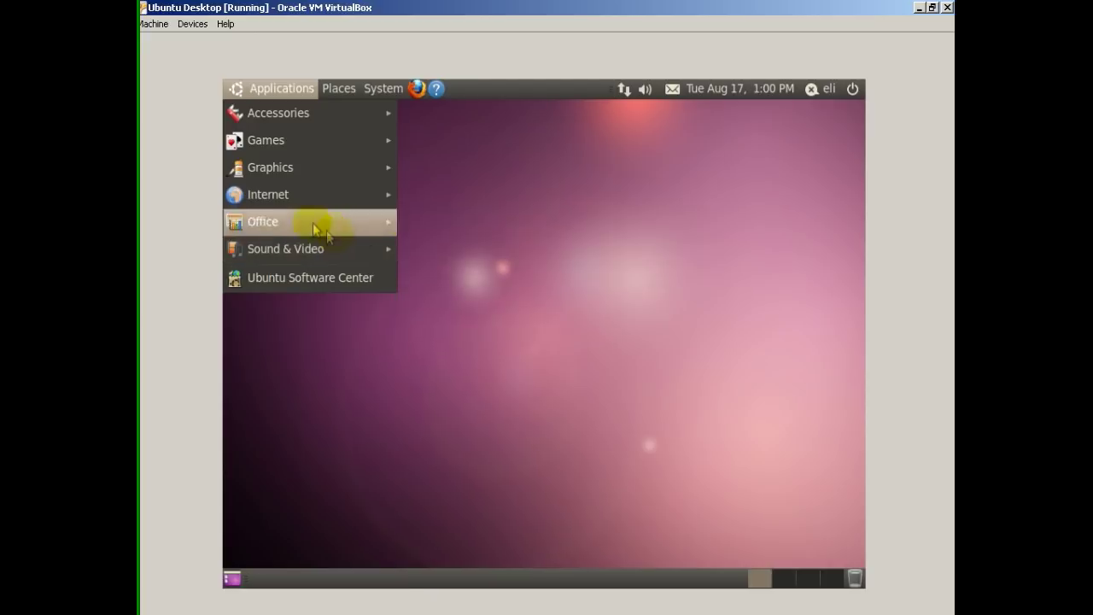
Browse the computer's places, open the File System root in the file browser and look over its folders.
mouse_move(339, 91)
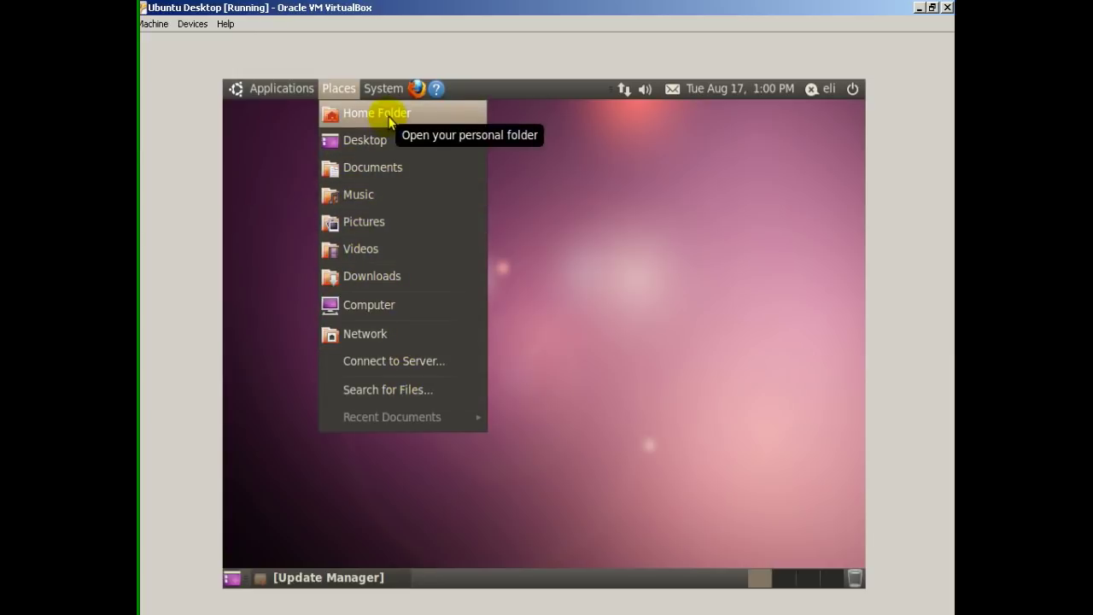
click(373, 313)
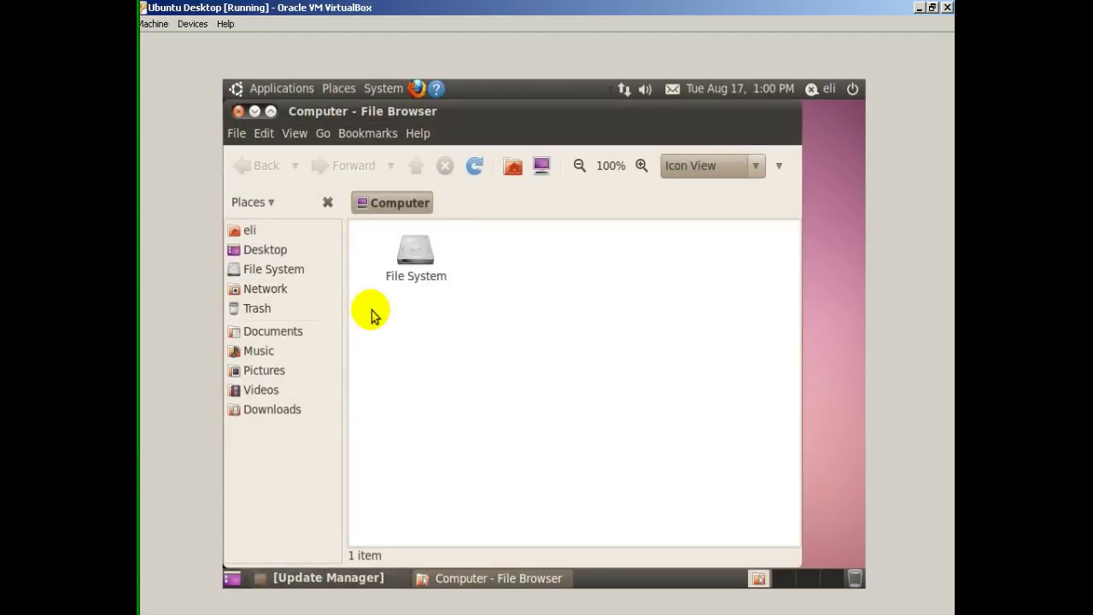
double_click(409, 266)
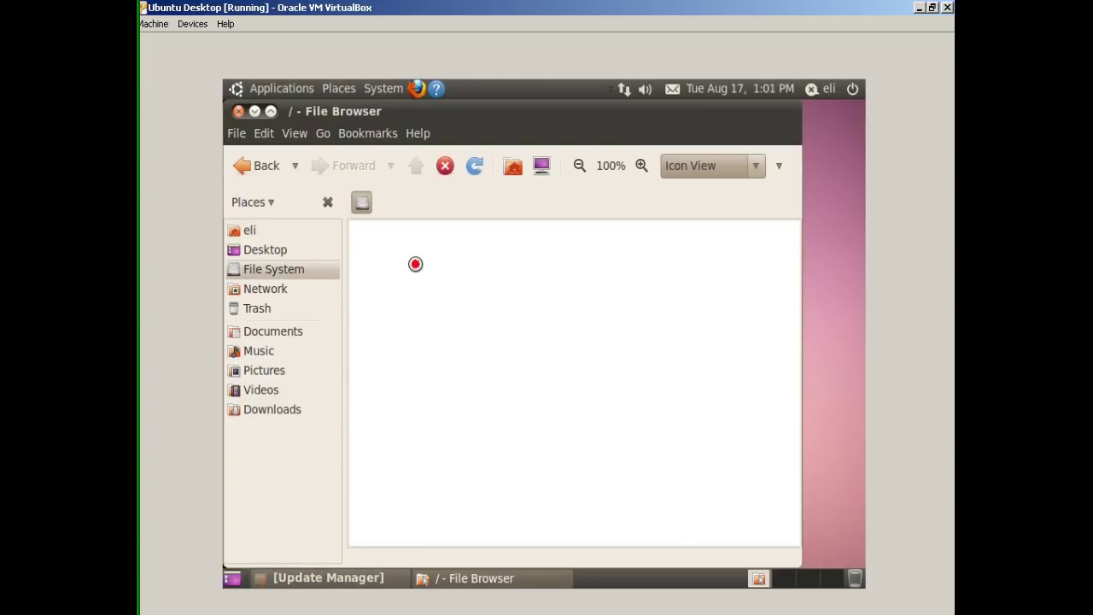
scroll(542, 312, down, 3)
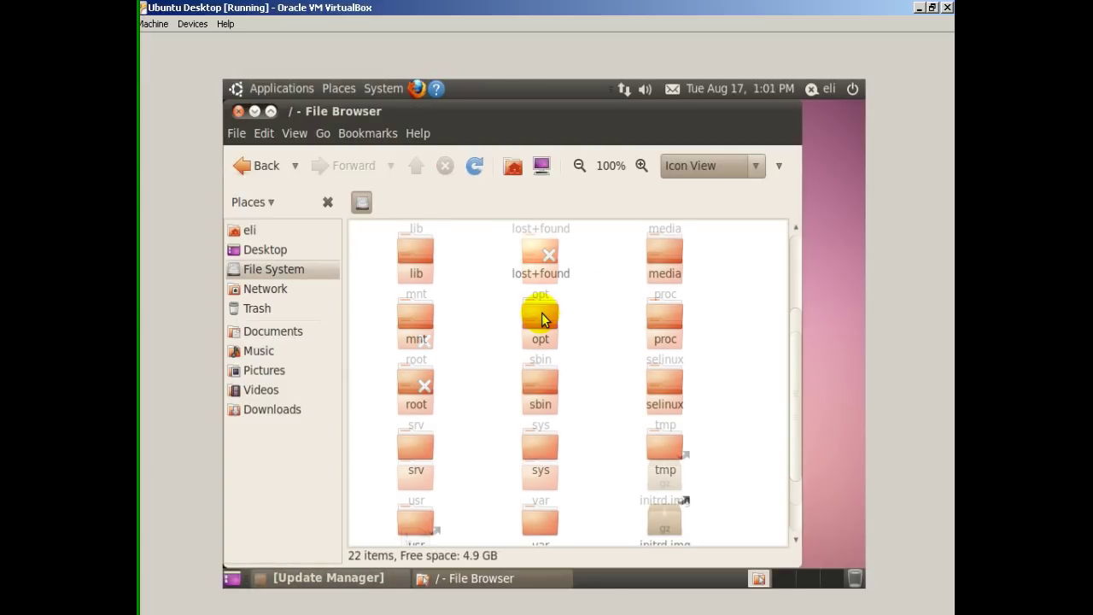
scroll(542, 313, up, 2)
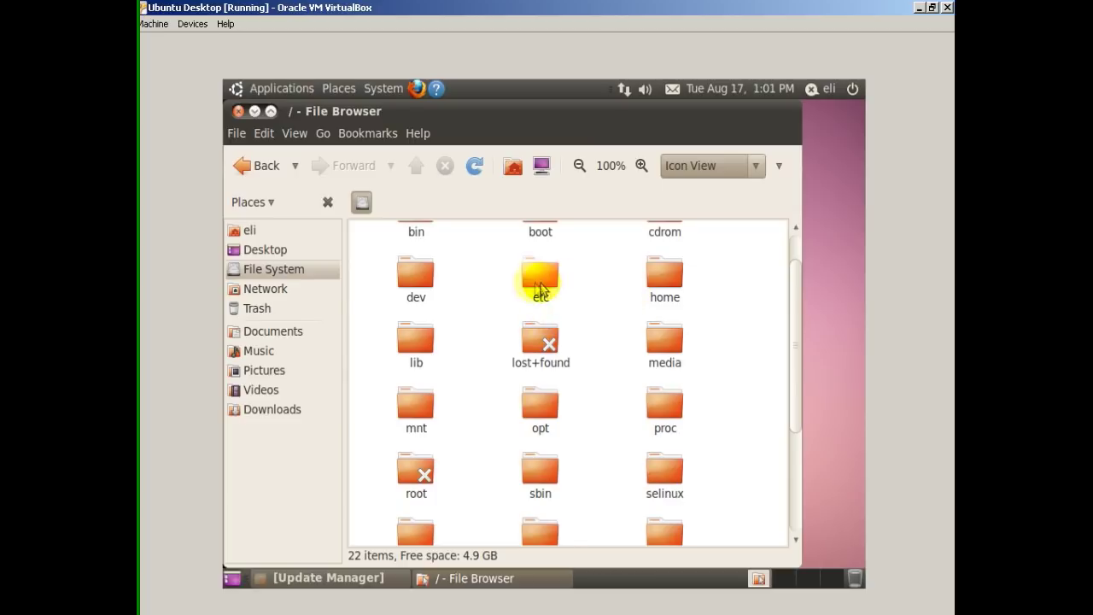
Explore the etc, apt and trusted.gpg.d folders in succession, and return to the apt folder.
double_click(540, 282)
double_click(415, 388)
double_click(408, 335)
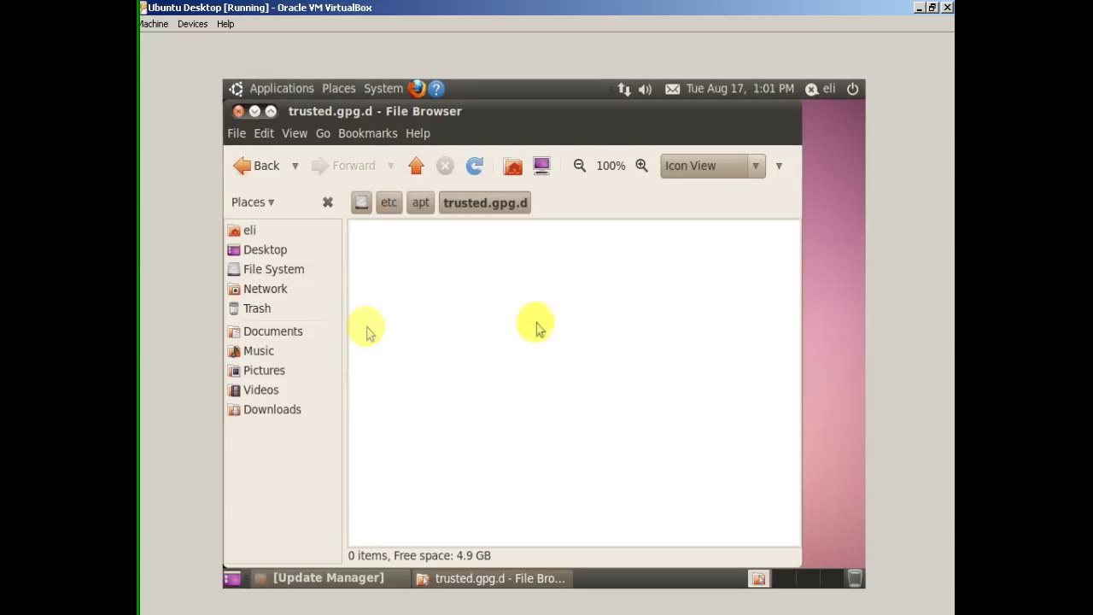
click(418, 167)
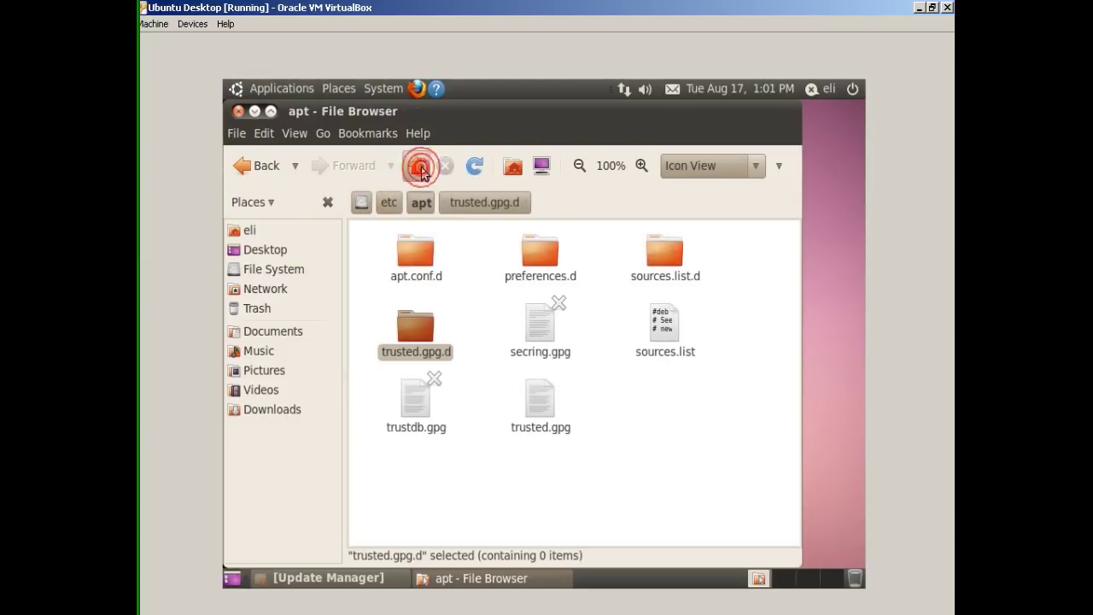
click(264, 170)
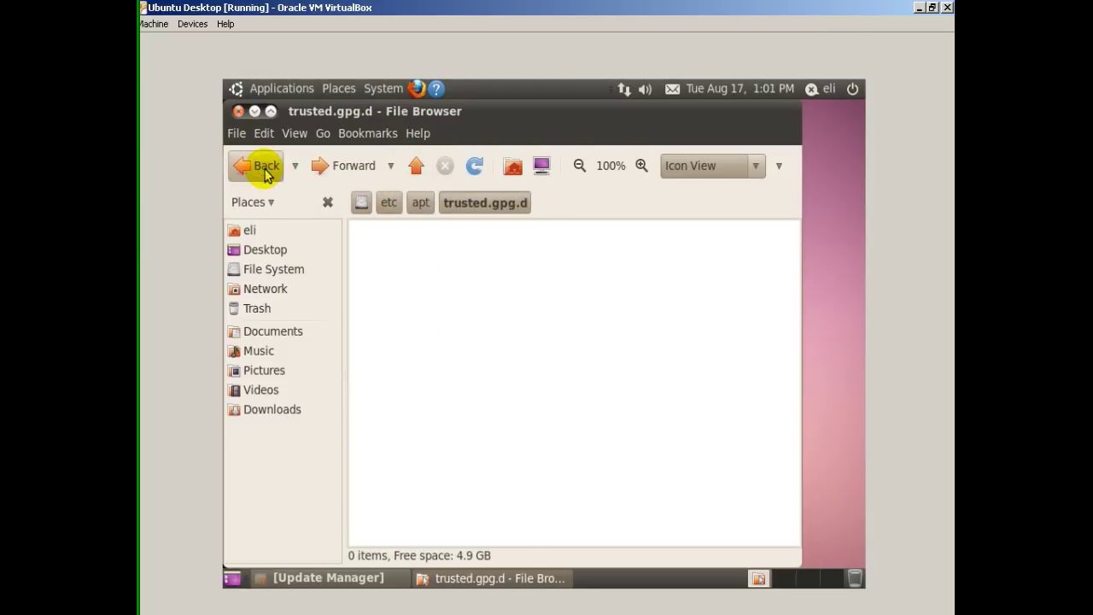
click(257, 167)
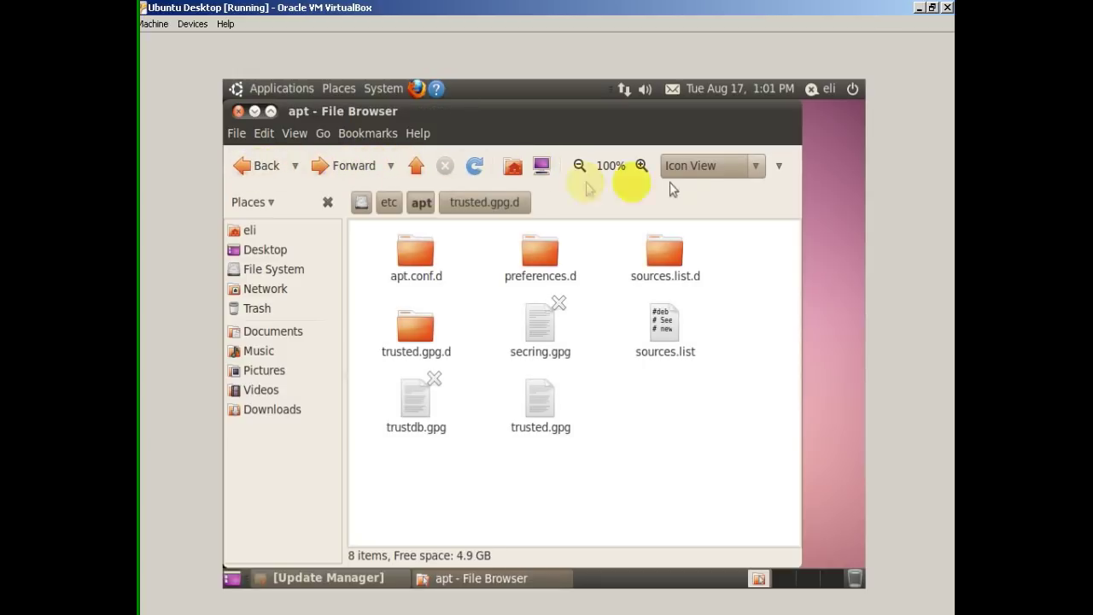
Switch the apt folder's display to List View and close the file browser.
click(759, 170)
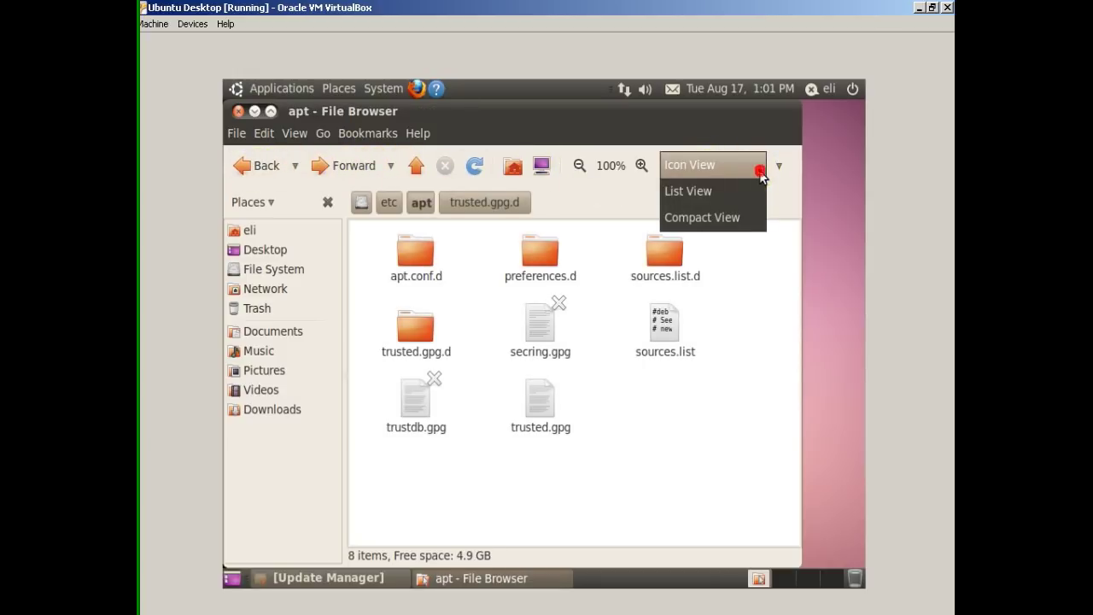
click(725, 189)
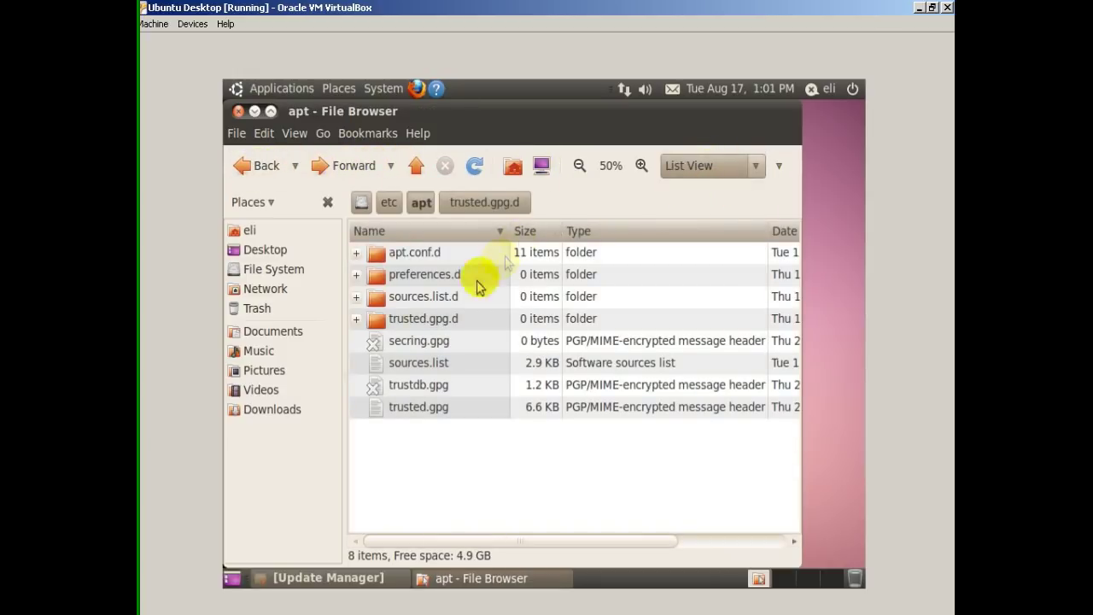
click(238, 111)
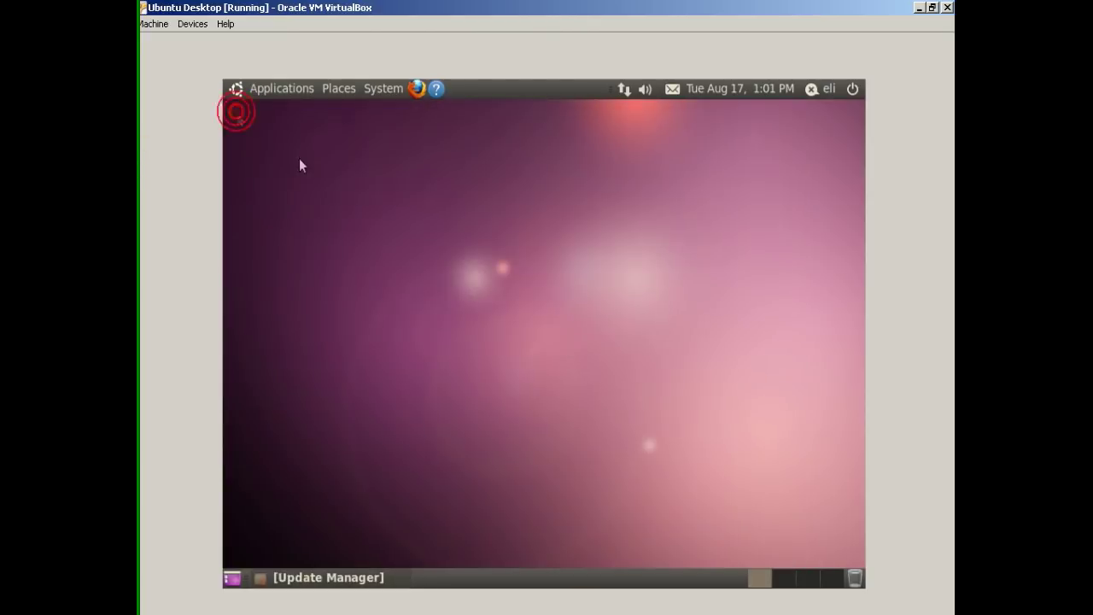
click(415, 89)
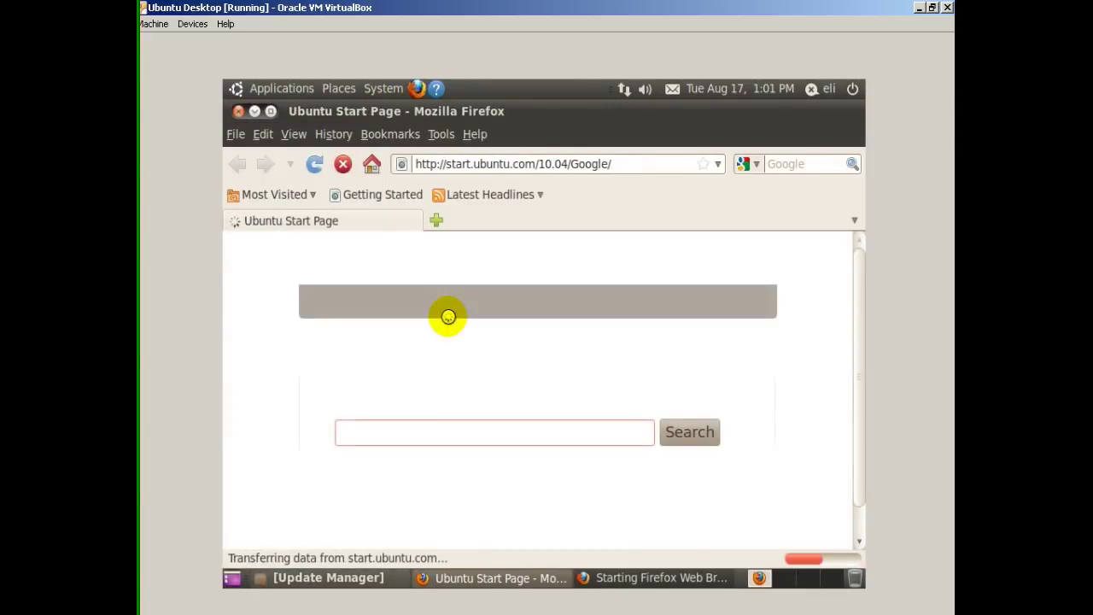
click(528, 168)
text(www)
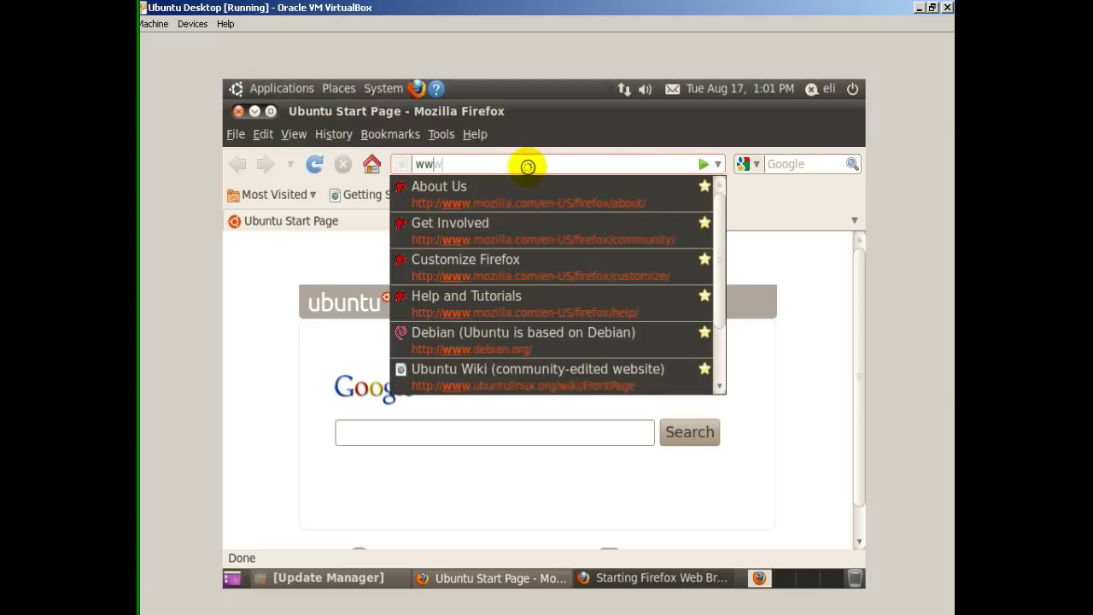
text(.cnn.com)
key(Return)
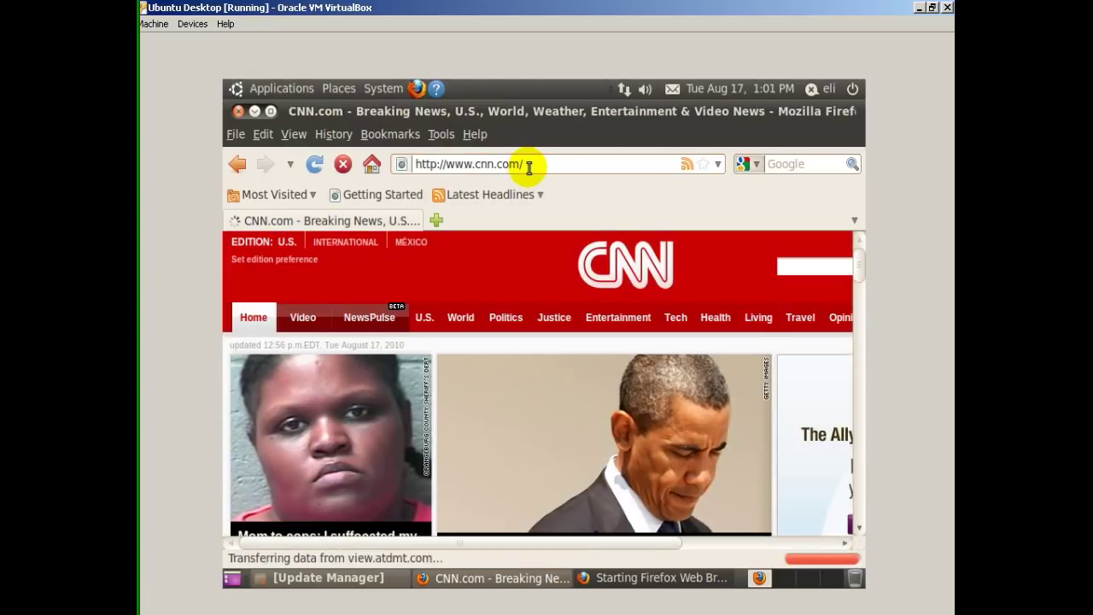
Look over the CNN home page's news stories and close the browser.
scroll(704, 304, down, 3)
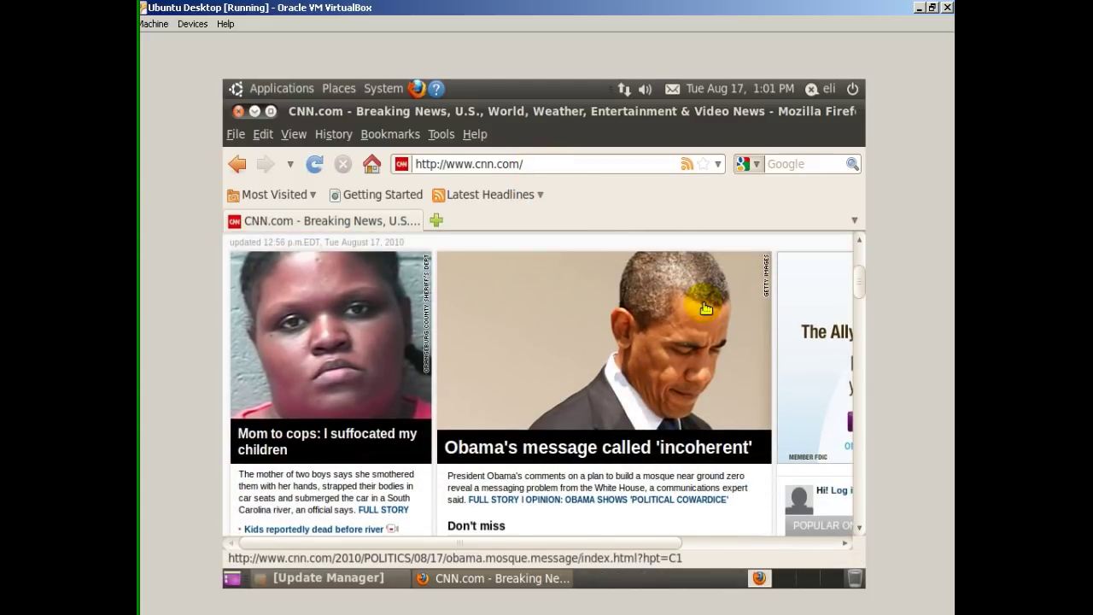
scroll(705, 309, down, 1)
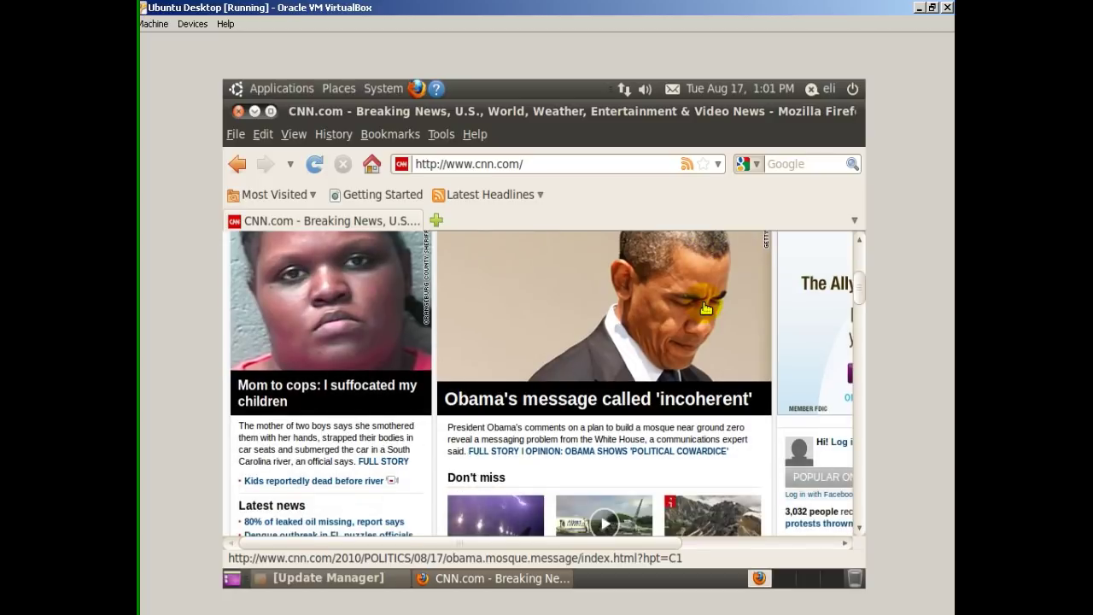
scroll(705, 304, up, 1)
scroll(581, 334, down, 7)
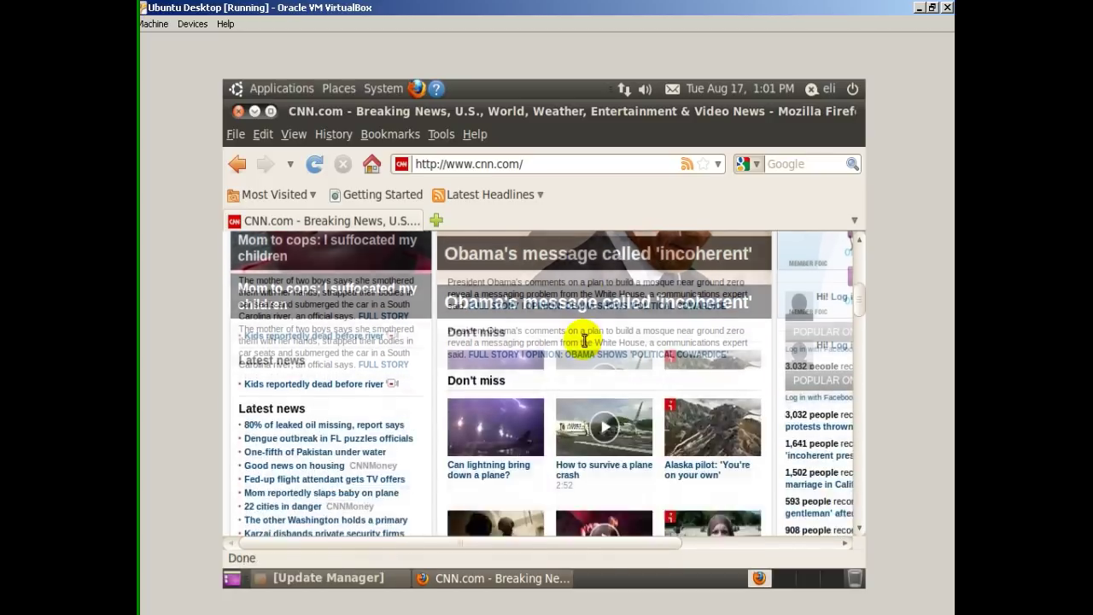
scroll(586, 344, up, 8)
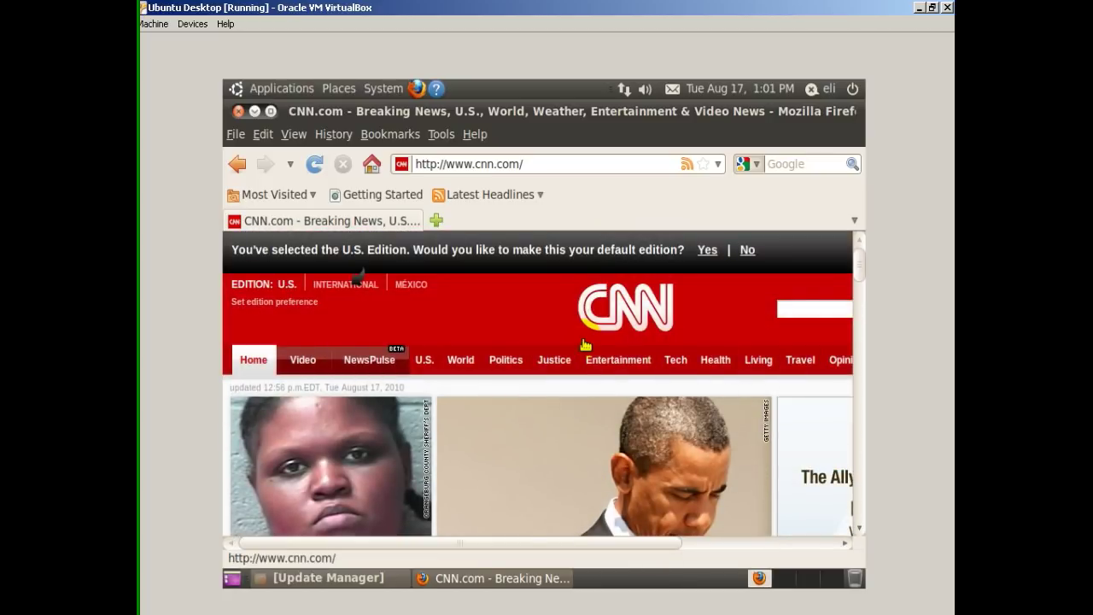
click(239, 111)
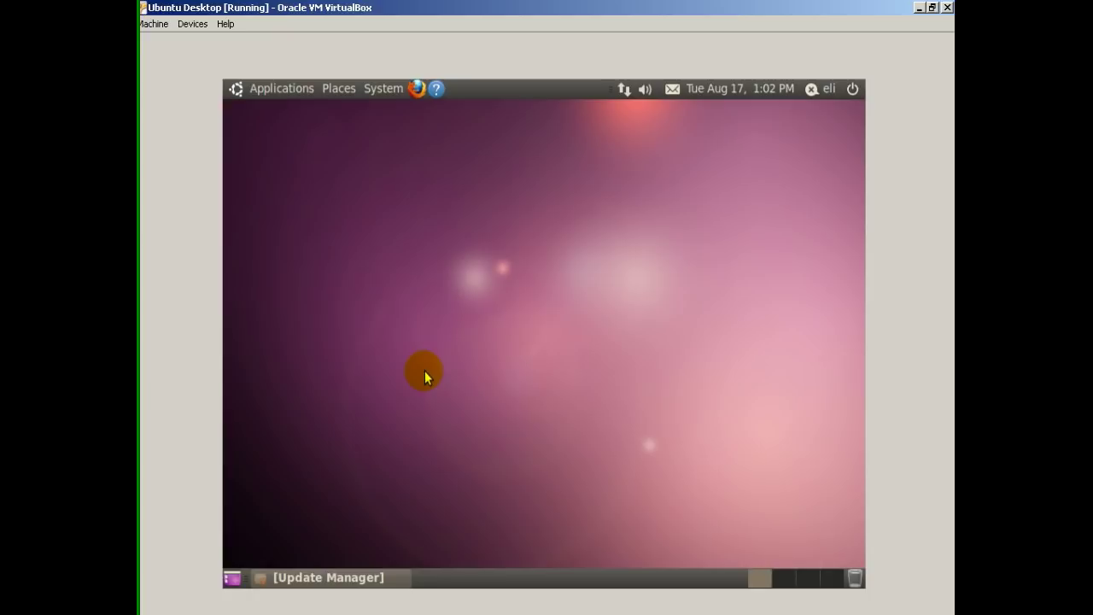
Open a Terminal window from the accessories, review where its launcher is located, and close the terminal.
click(262, 95)
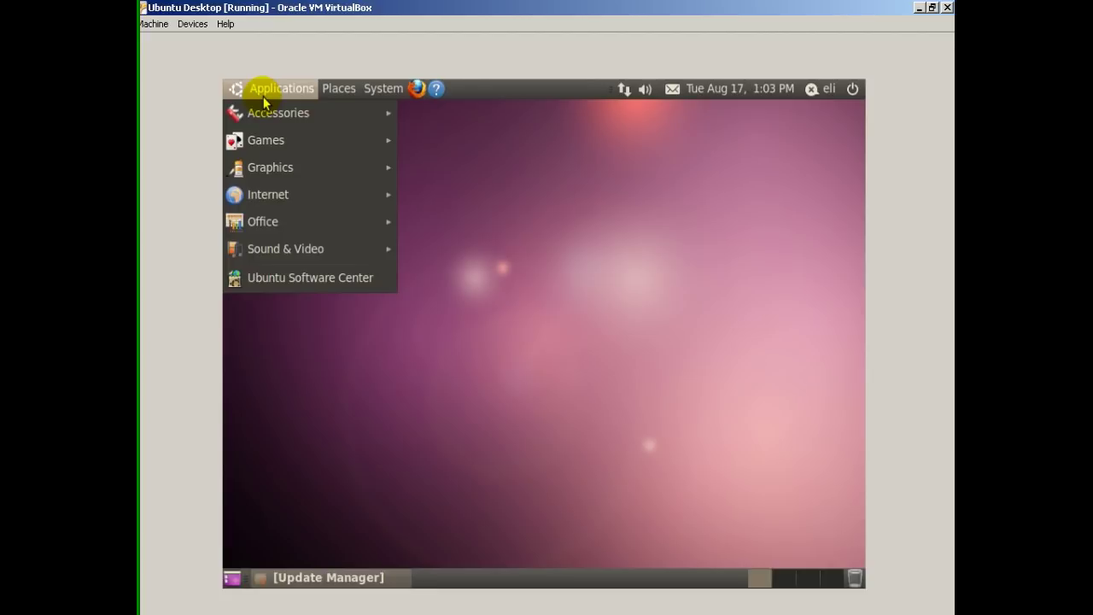
mouse_move(276, 111)
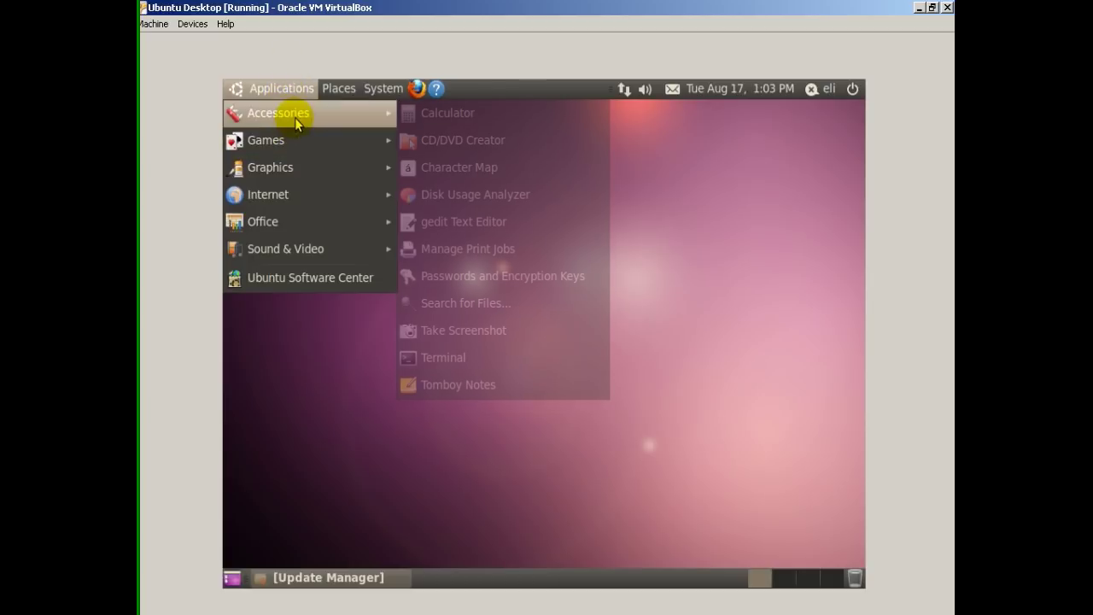
click(448, 366)
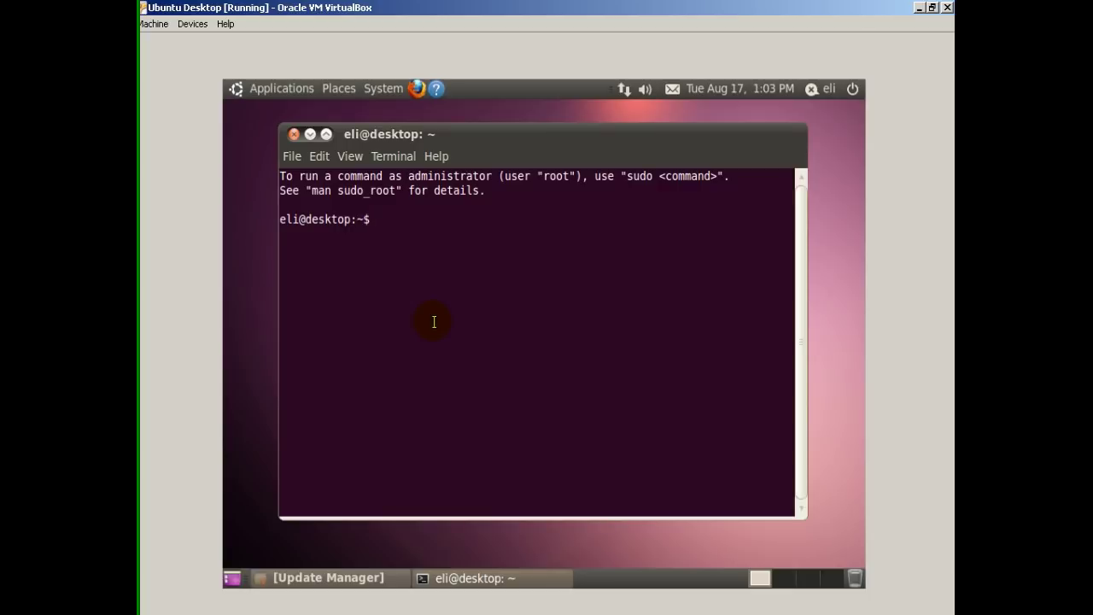
click(308, 91)
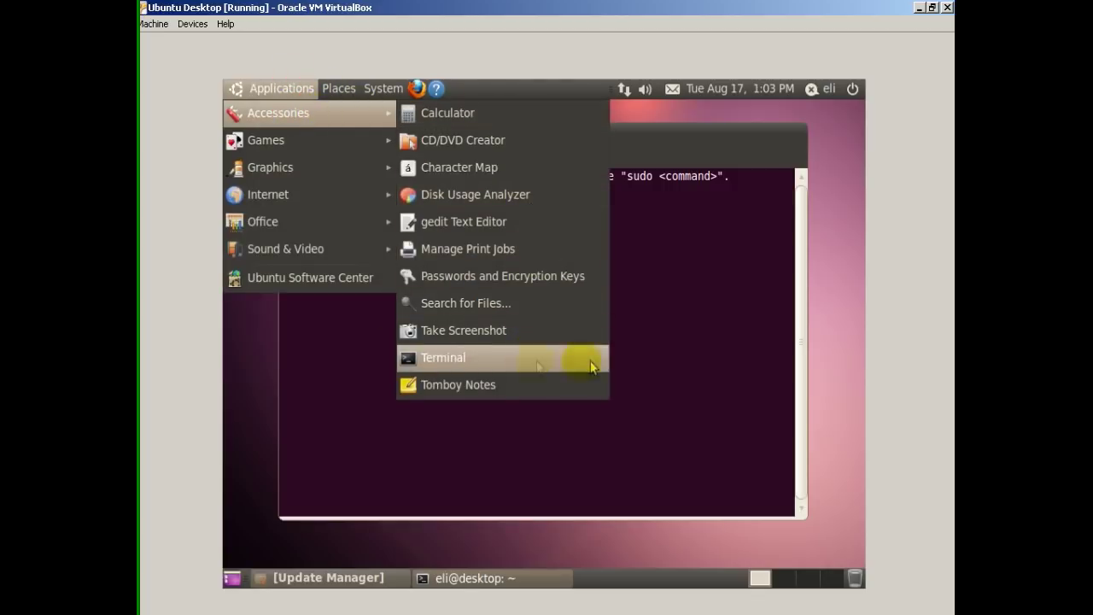
click(681, 367)
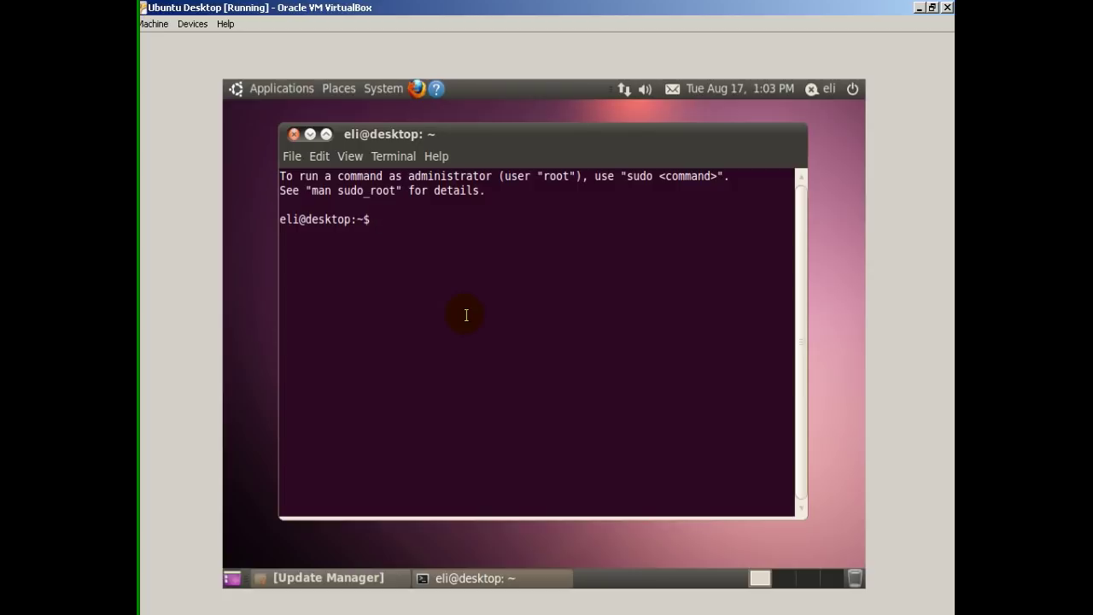
click(293, 135)
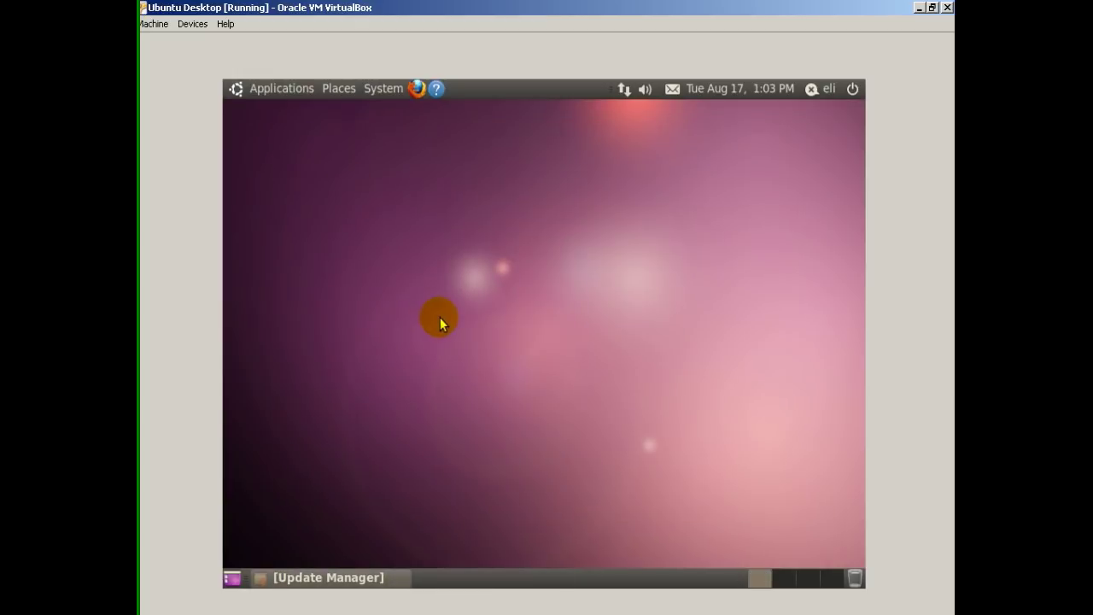